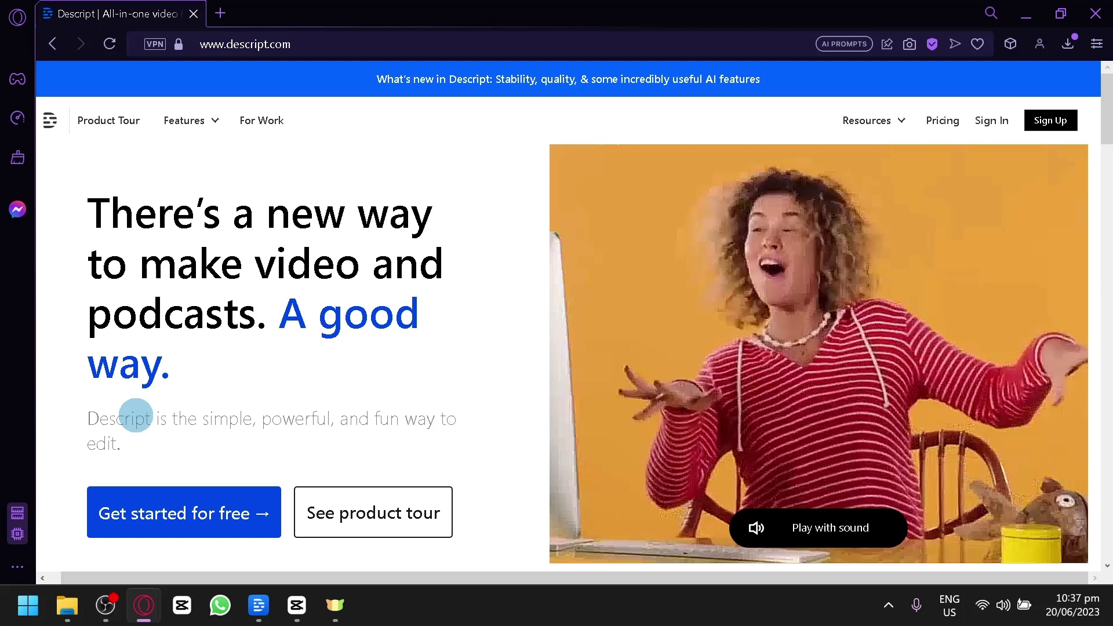
# Bring the Descript desktop app in front of Opera from the taskbar.
pyautogui.click(259, 605)
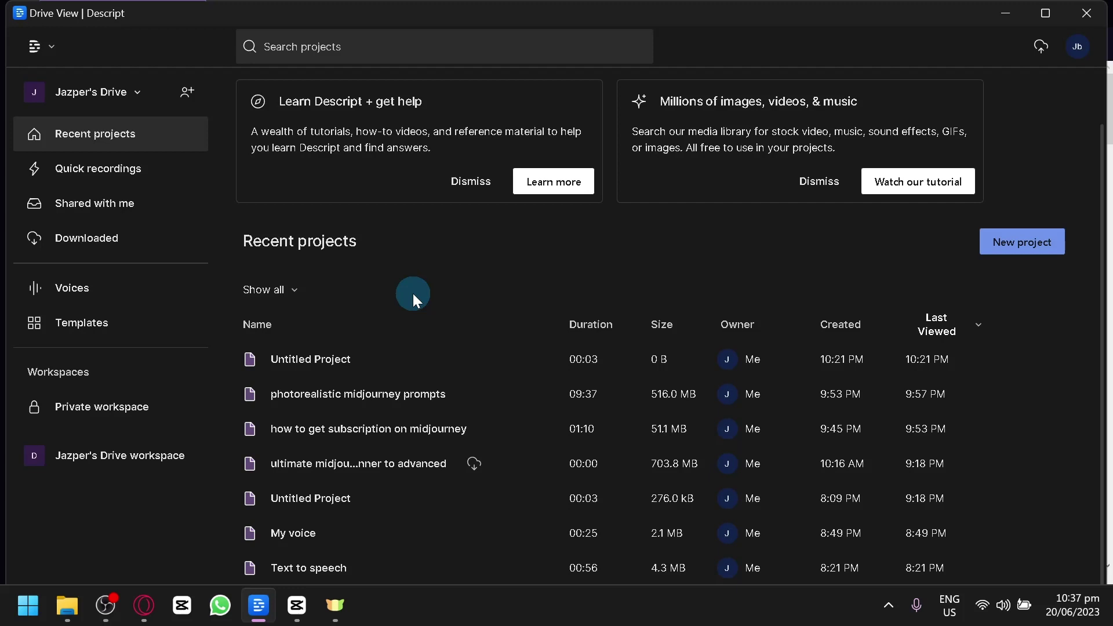
# Switch back to the descript.com home page in Opera with Alt+Tab.
pyautogui.hotkey('alt', 'Tab')
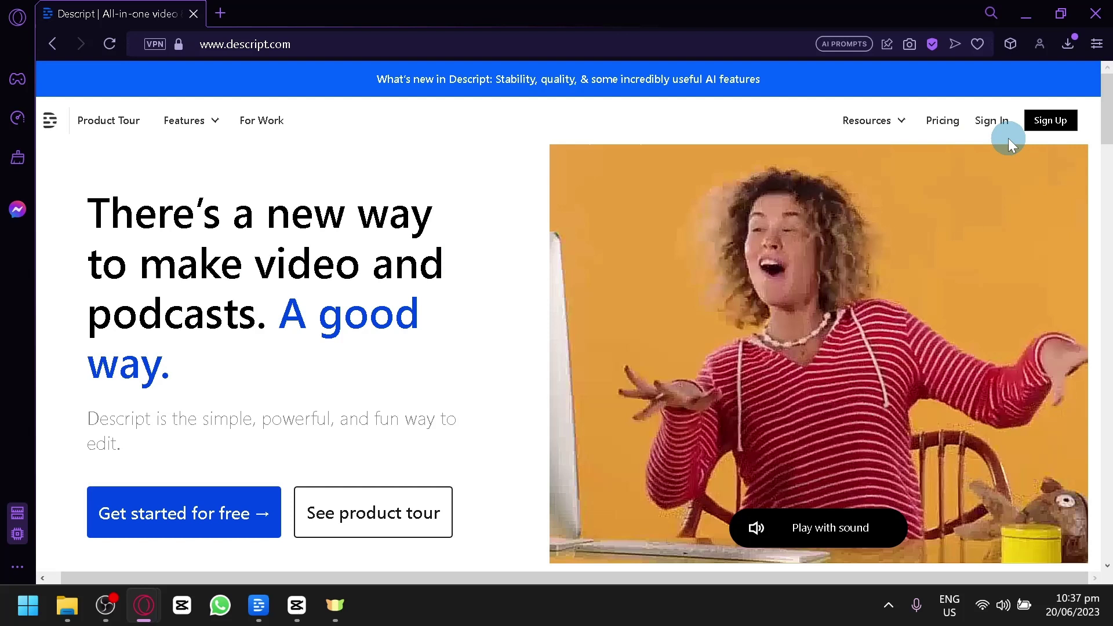
# Scroll down the descript.com page, then return to Descript's recent projects list.
pyautogui.scroll(-8, 363, 181)
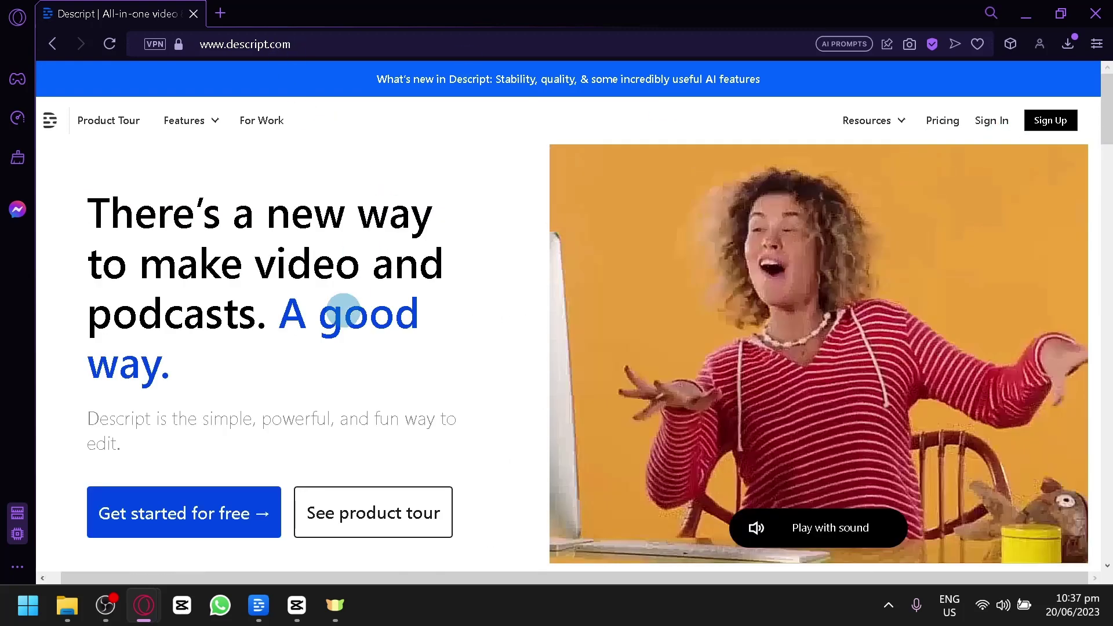
pyautogui.hotkey('alt', 'Tab')
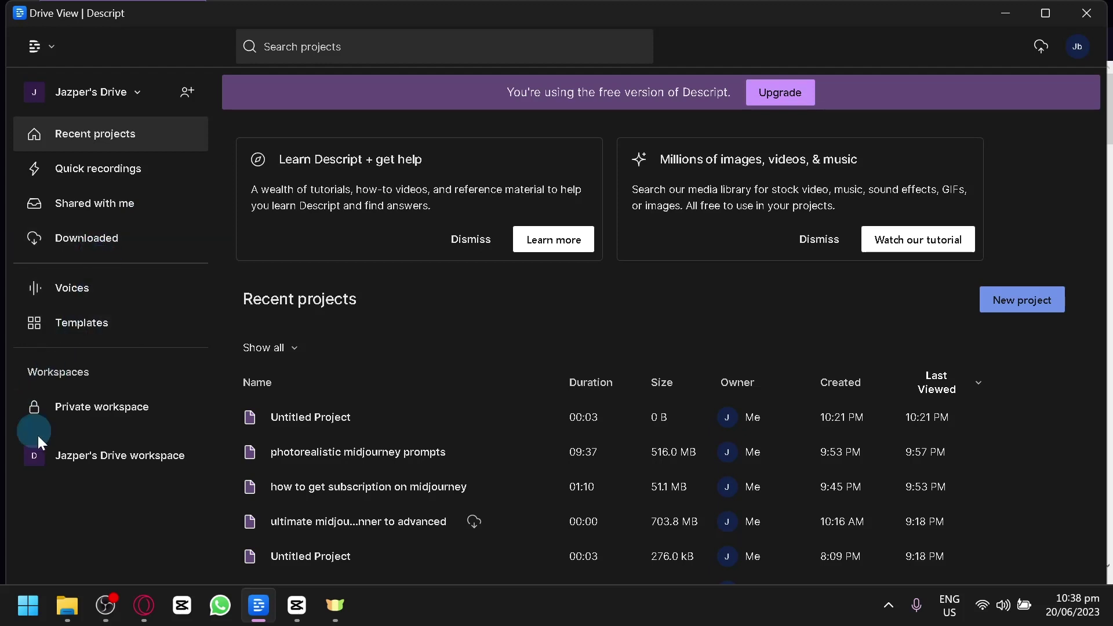
# Dismiss the Untitled Project options and open 'photorealistic midjourney prompts' from Recent projects.
pyautogui.scroll(-1, 303, 322)
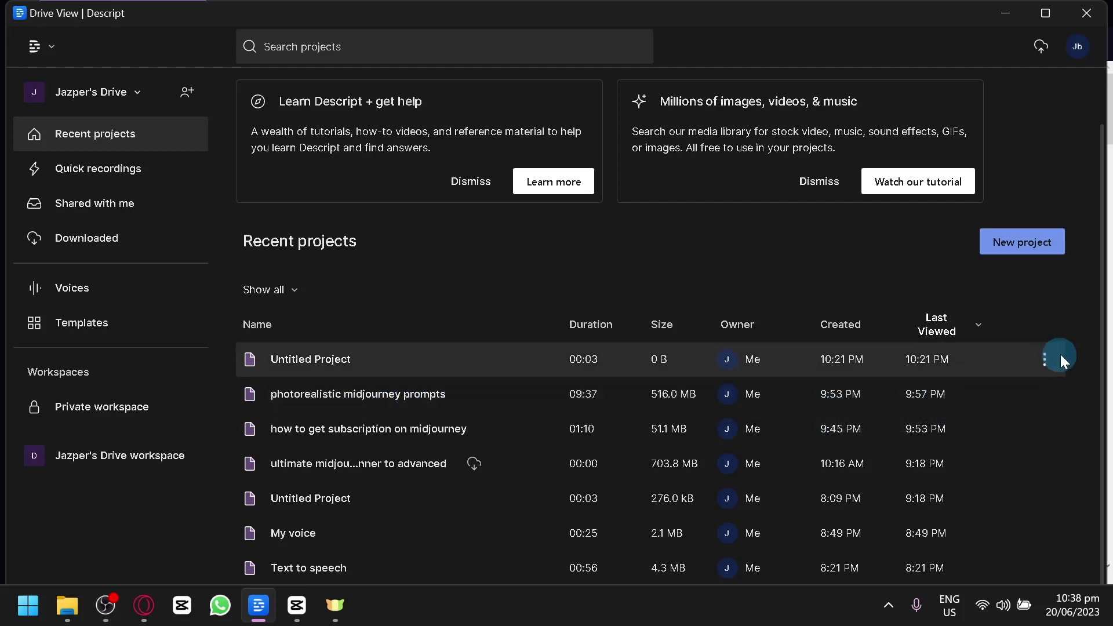
pyautogui.click(1049, 364)
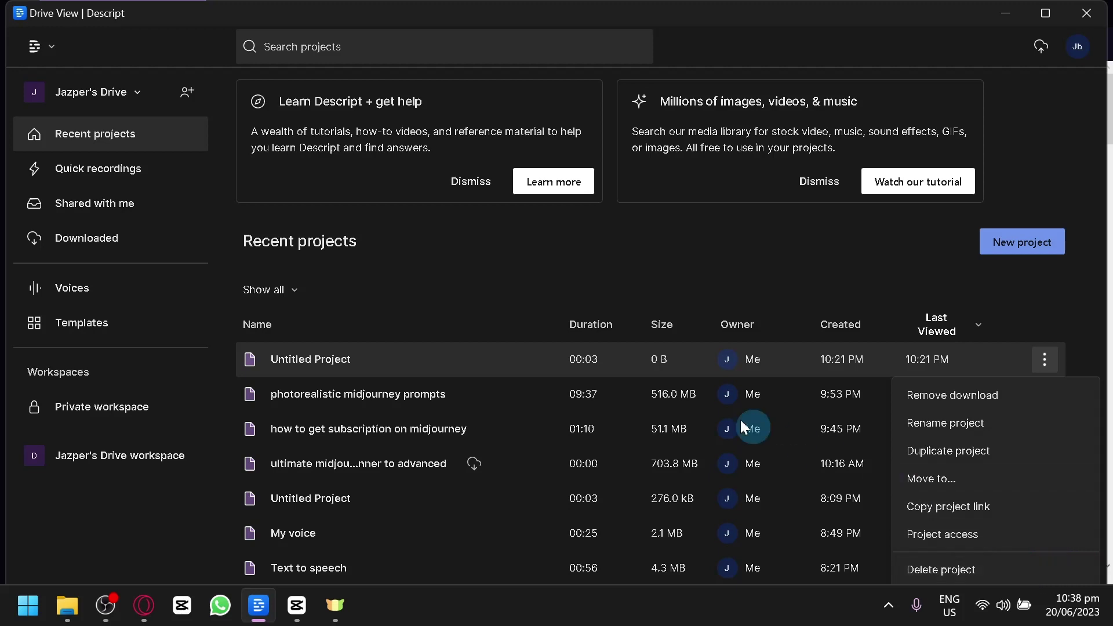
pyautogui.click(510, 271)
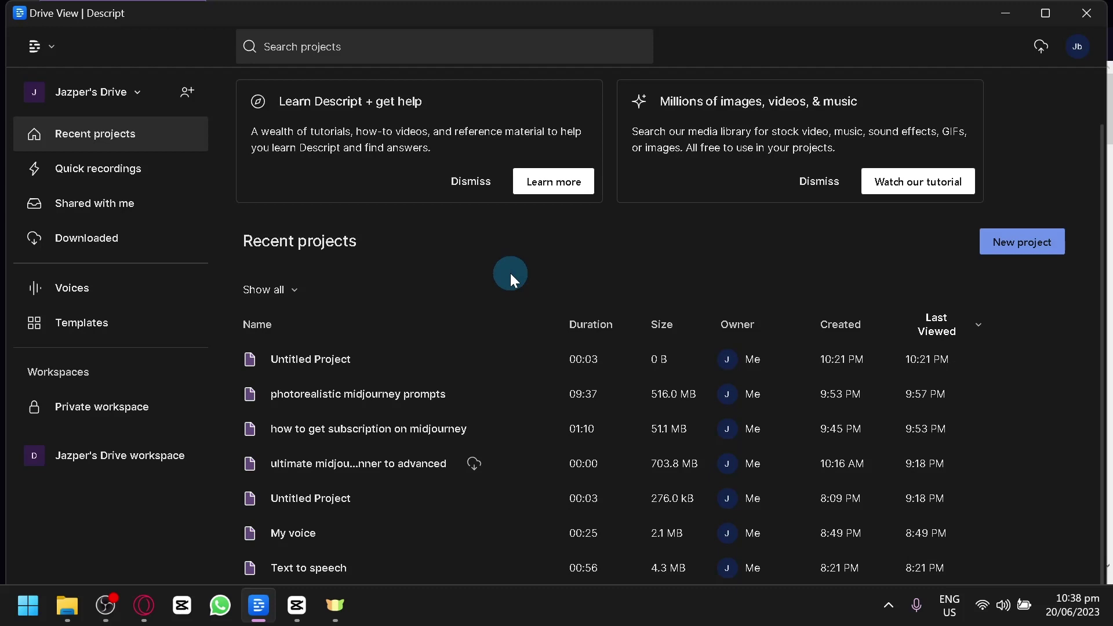
pyautogui.click(421, 384)
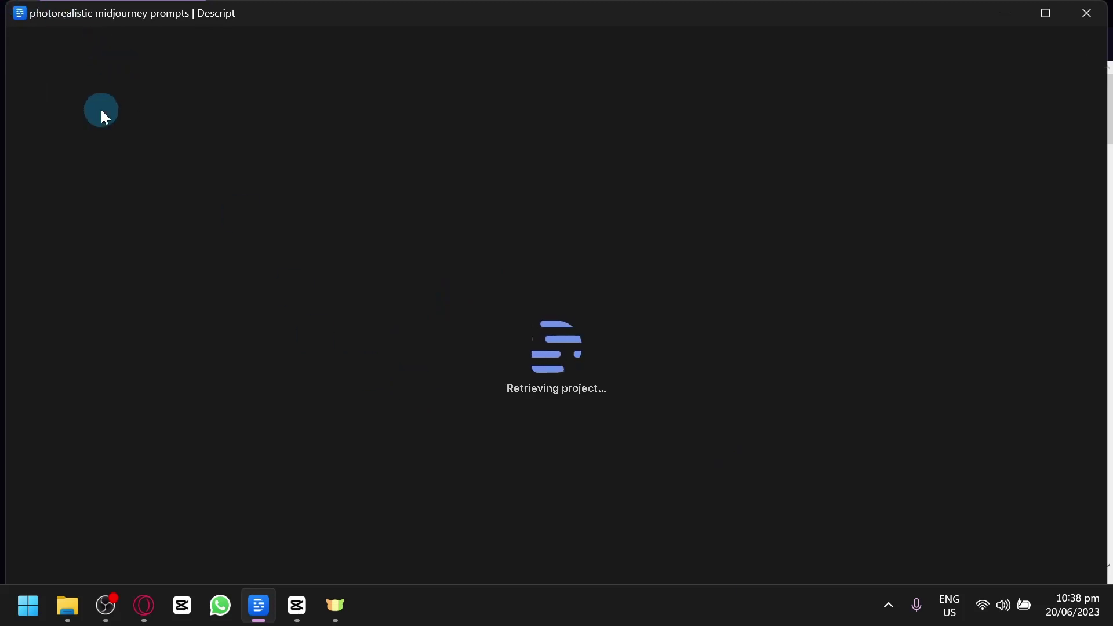
# Jump the playhead through the transcript to 'don't', 'button' and 'amazing'.
pyautogui.scroll(-2, 255, 365)
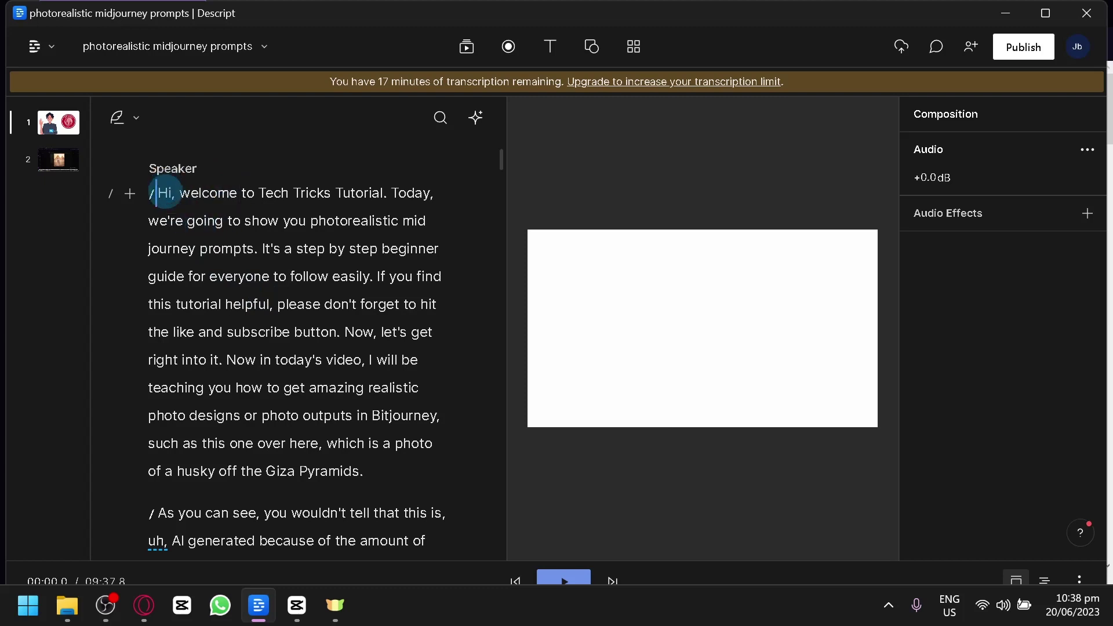
pyautogui.click(335, 305)
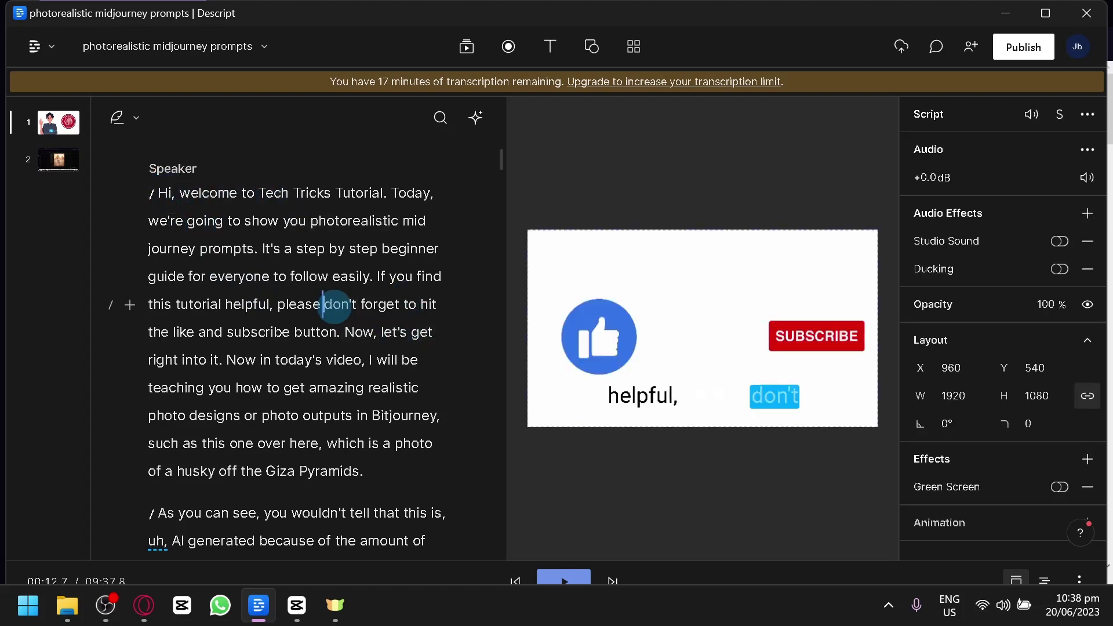
pyautogui.click(324, 335)
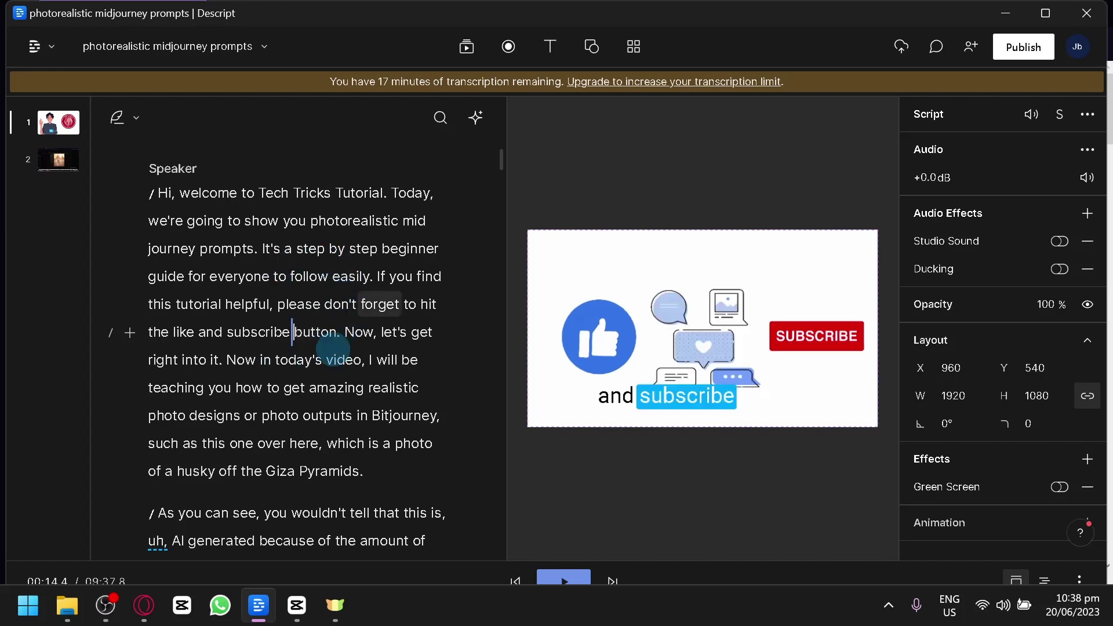
pyautogui.click(310, 387)
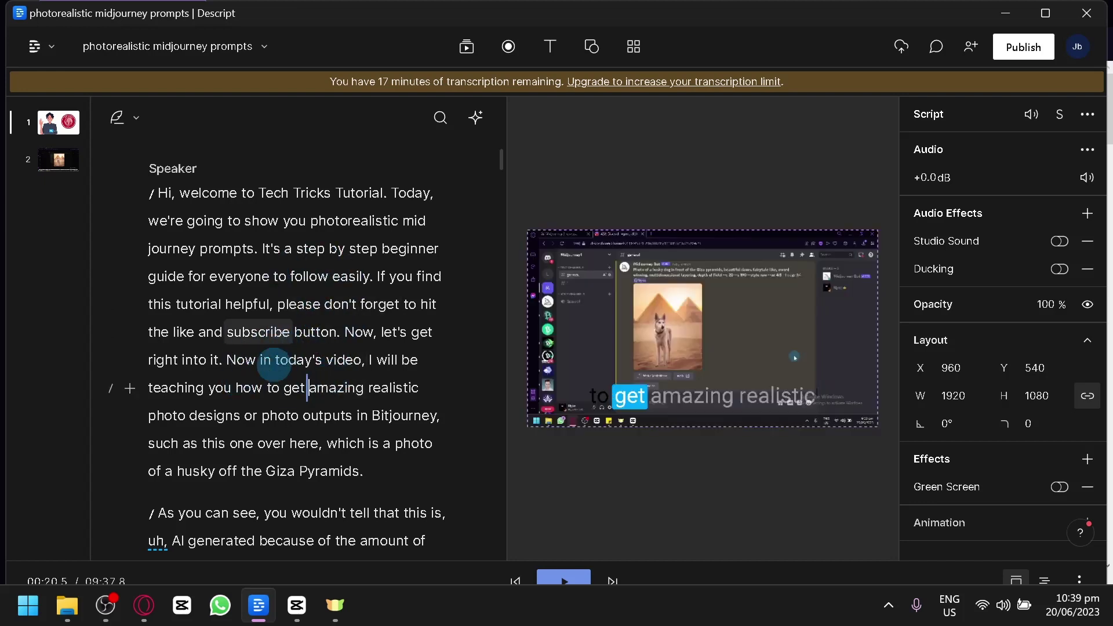
# Play the intro from 'Now in today's video' and place the caret after 'video'.
pyautogui.click(227, 360)
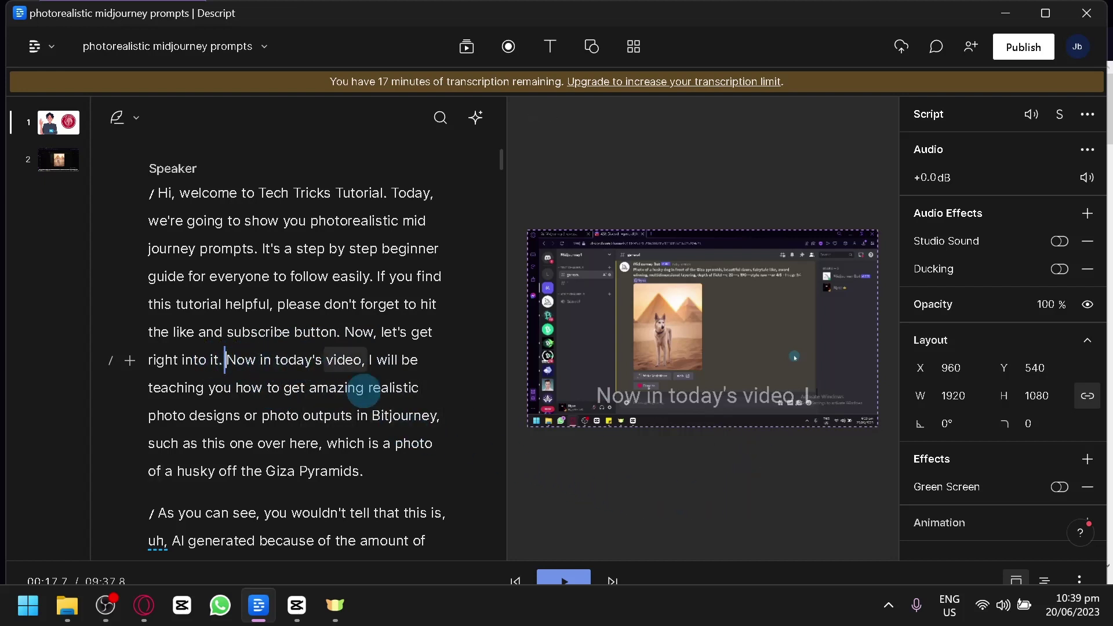
pyautogui.click(577, 580)
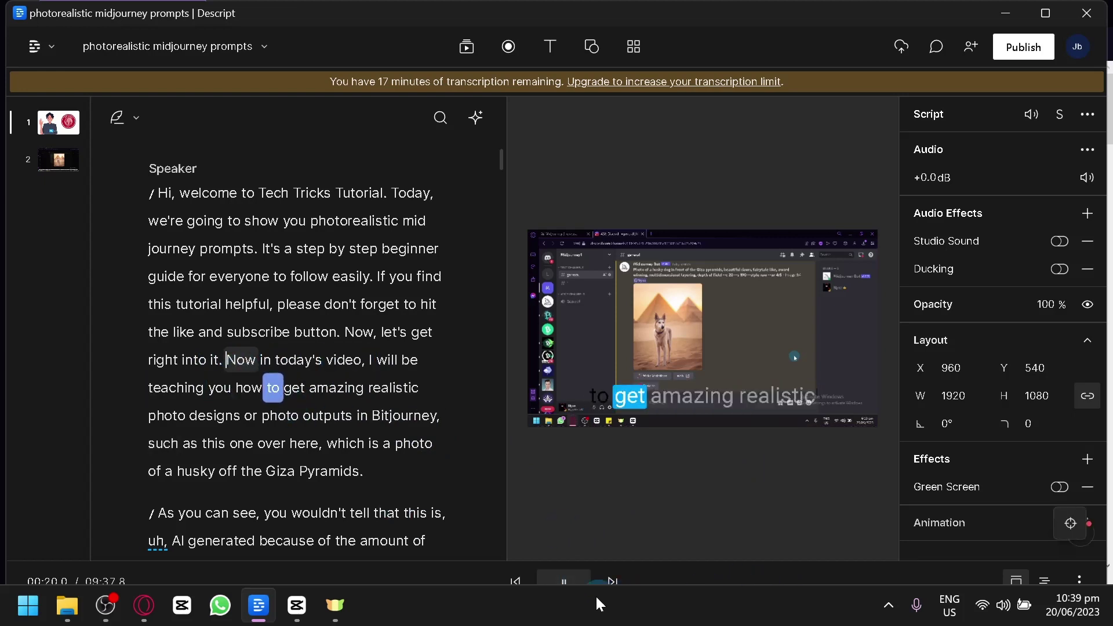
pyautogui.click(564, 578)
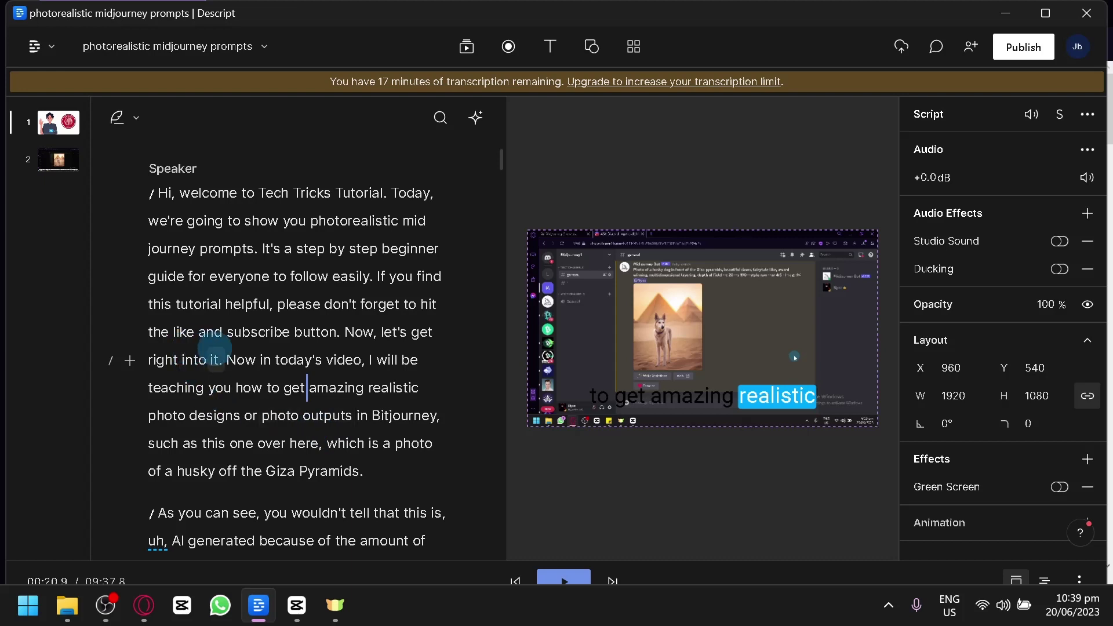
pyautogui.click(226, 359)
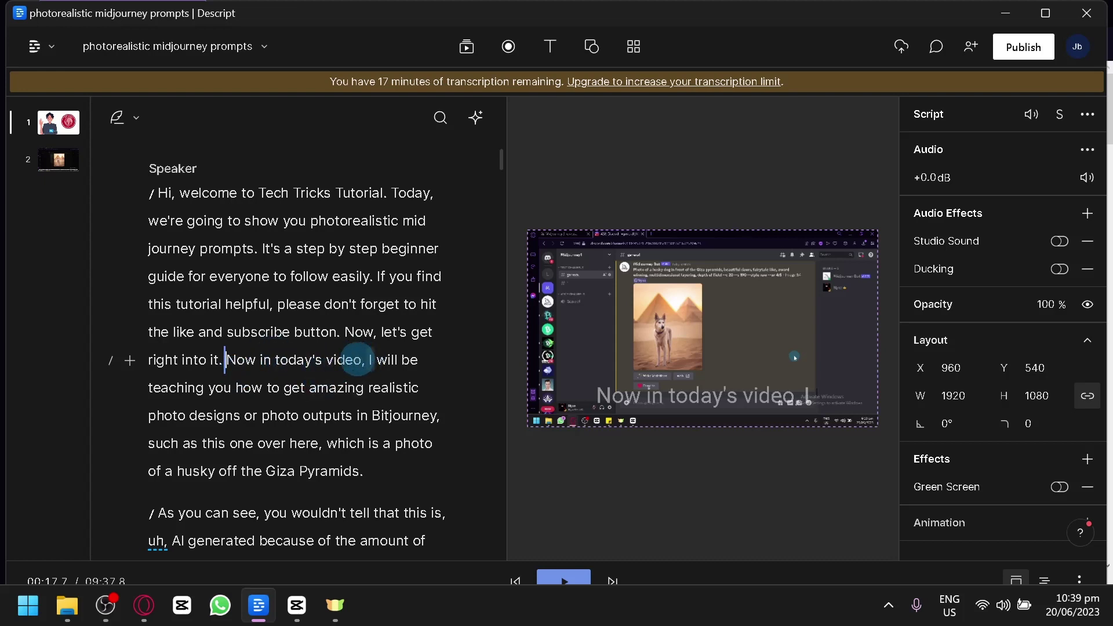
pyautogui.click(366, 359)
# Delete 'Now in today's video' from the transcript one word at a time.
pyautogui.click(568, 326)
pyautogui.hotkey('ctrl', 'shift', 'Left')
pyautogui.press('BackSpace')
pyautogui.hotkey('ctrl', 'shift', 'Left')
pyautogui.press('BackSpace')
pyautogui.hotkey('ctrl', 'shift', 'Left')
pyautogui.press('BackSpace')
pyautogui.hotkey('ctrl', 'shift', 'Left')
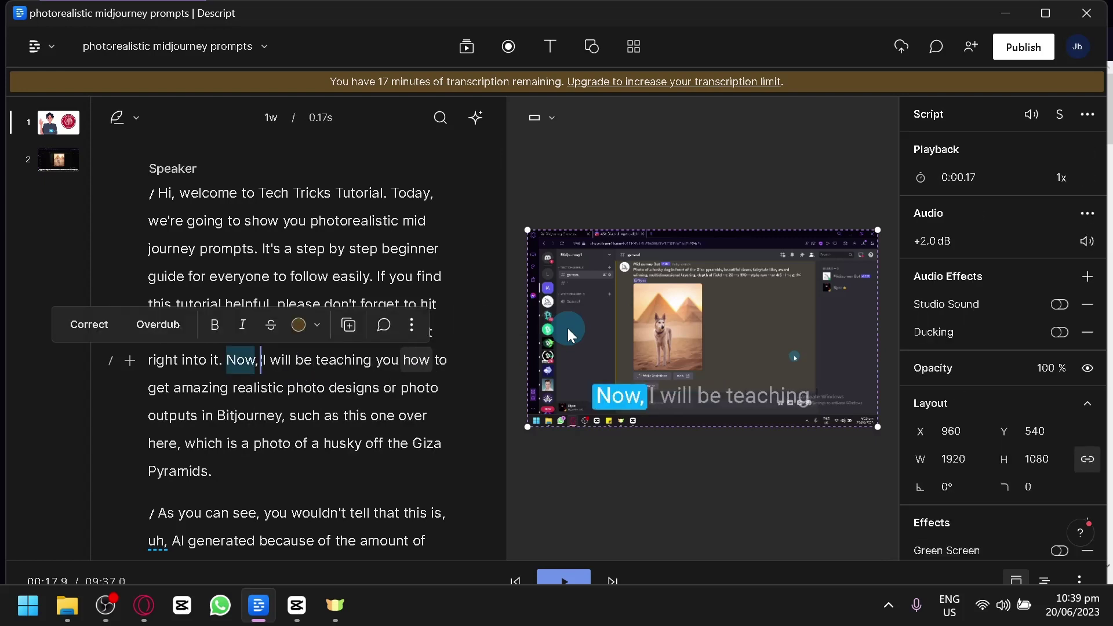
pyautogui.press('BackSpace')
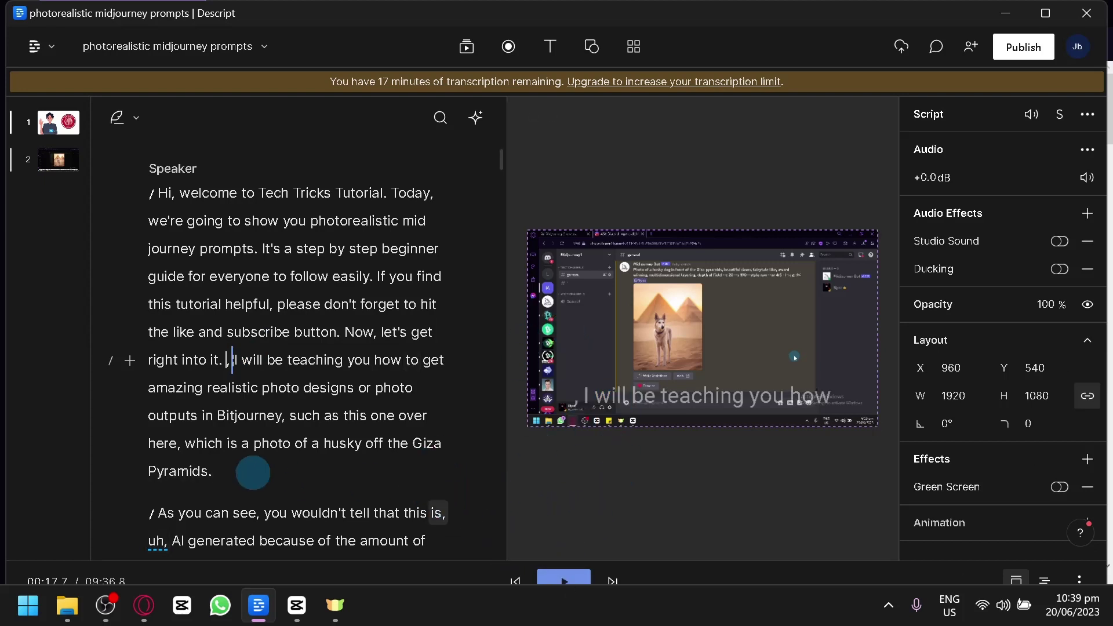
# Remove the stray comma before 'I will' and play back the join from 'right into it'.
pyautogui.click(191, 360)
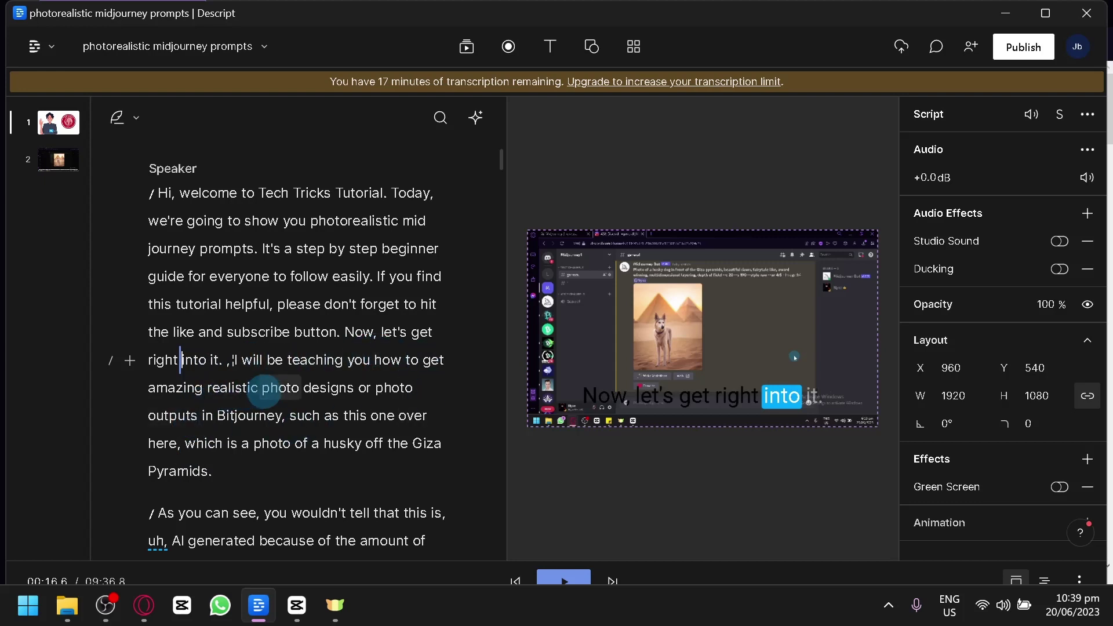
pyautogui.click(234, 359)
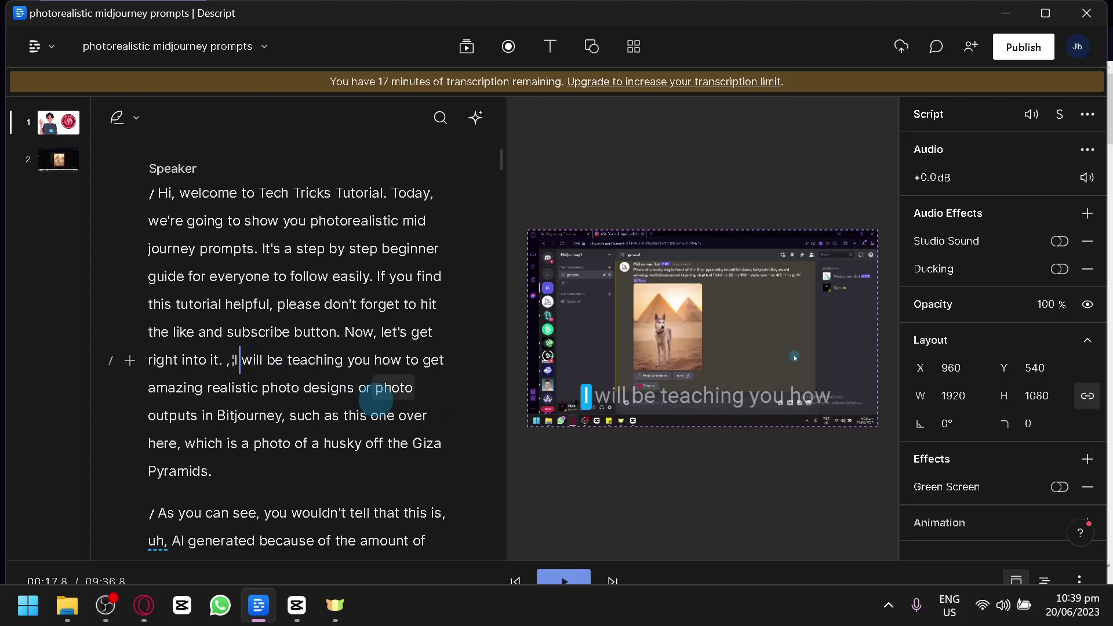
pyautogui.press('BackSpace')
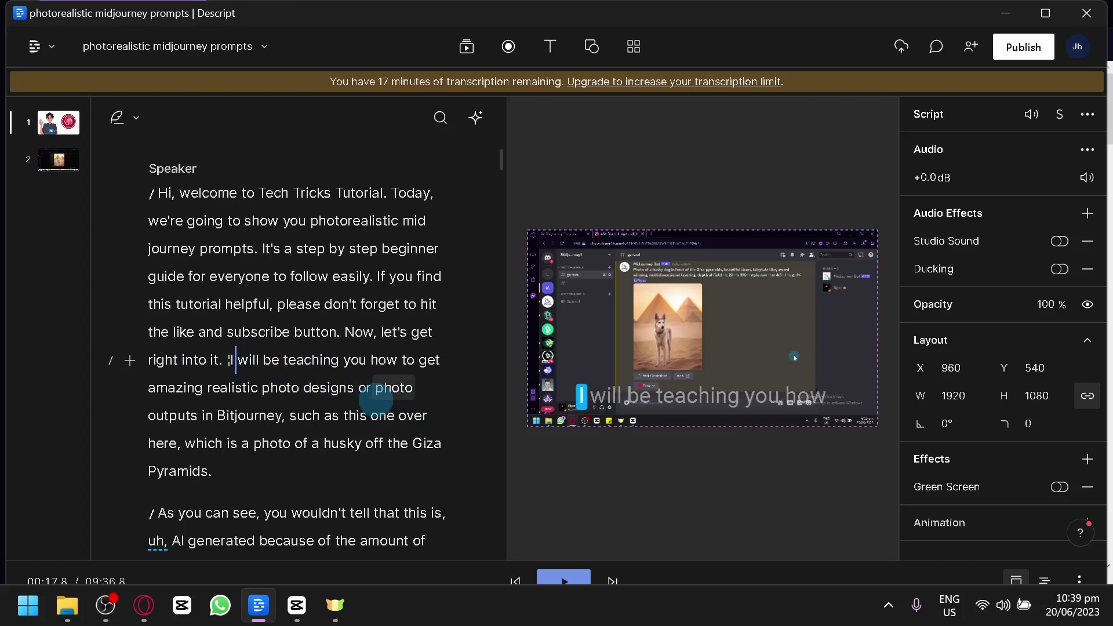
pyautogui.press('BackSpace')
pyautogui.click(322, 416)
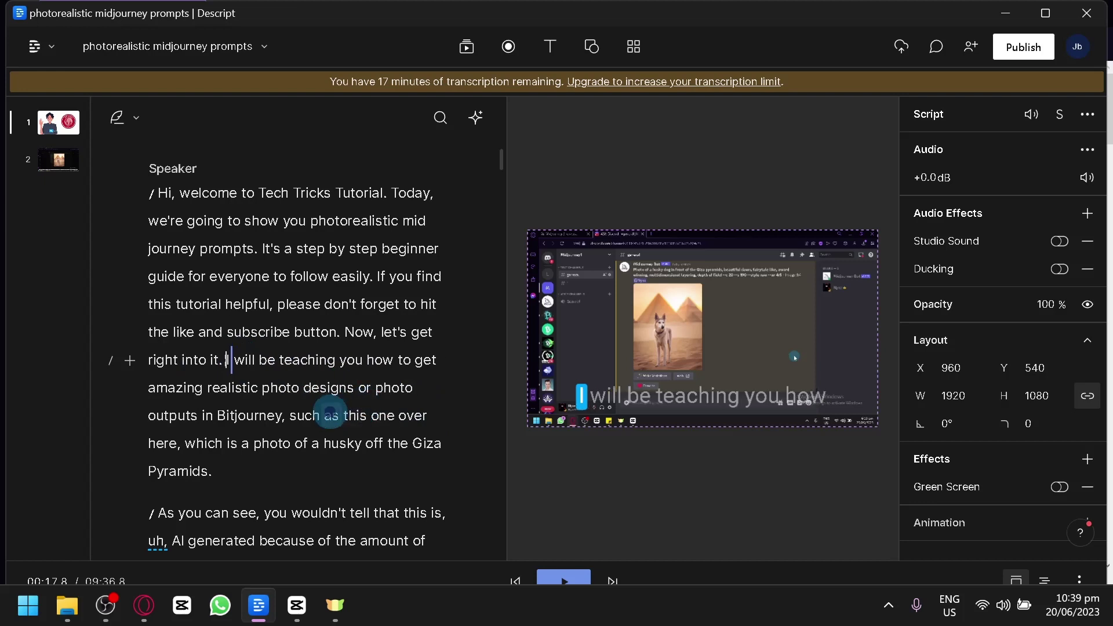
pyautogui.click(208, 359)
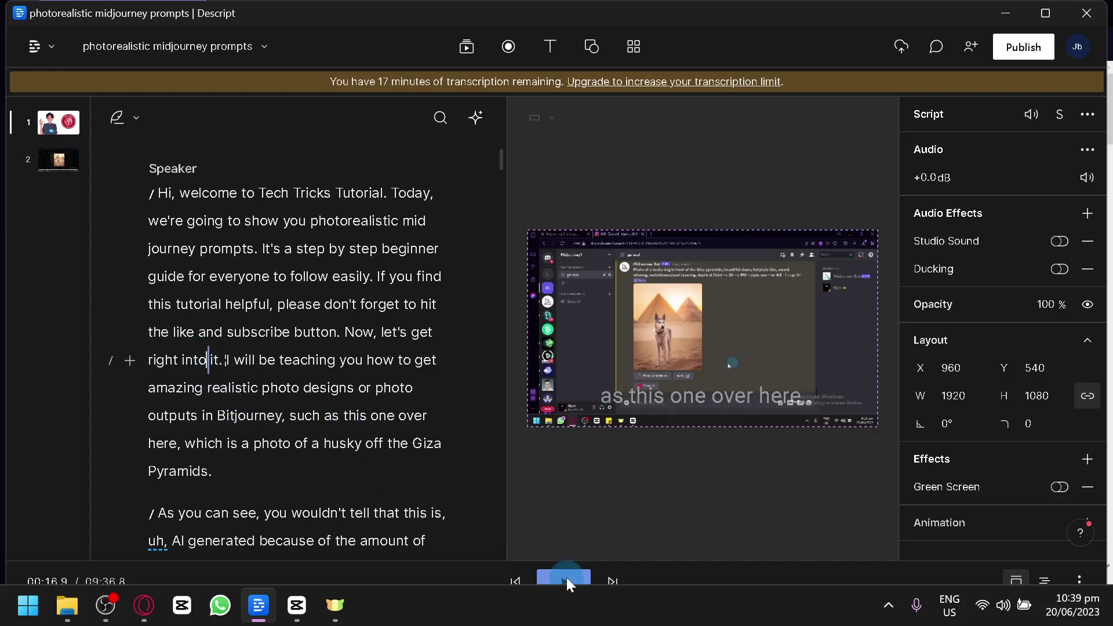
pyautogui.click(566, 579)
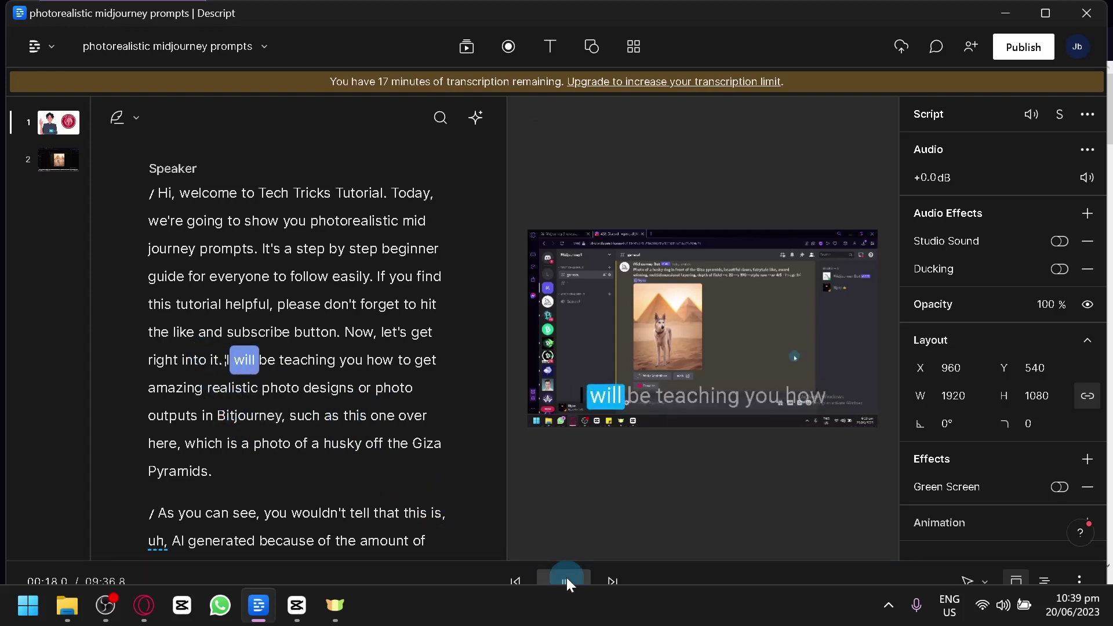
pyautogui.press('space')
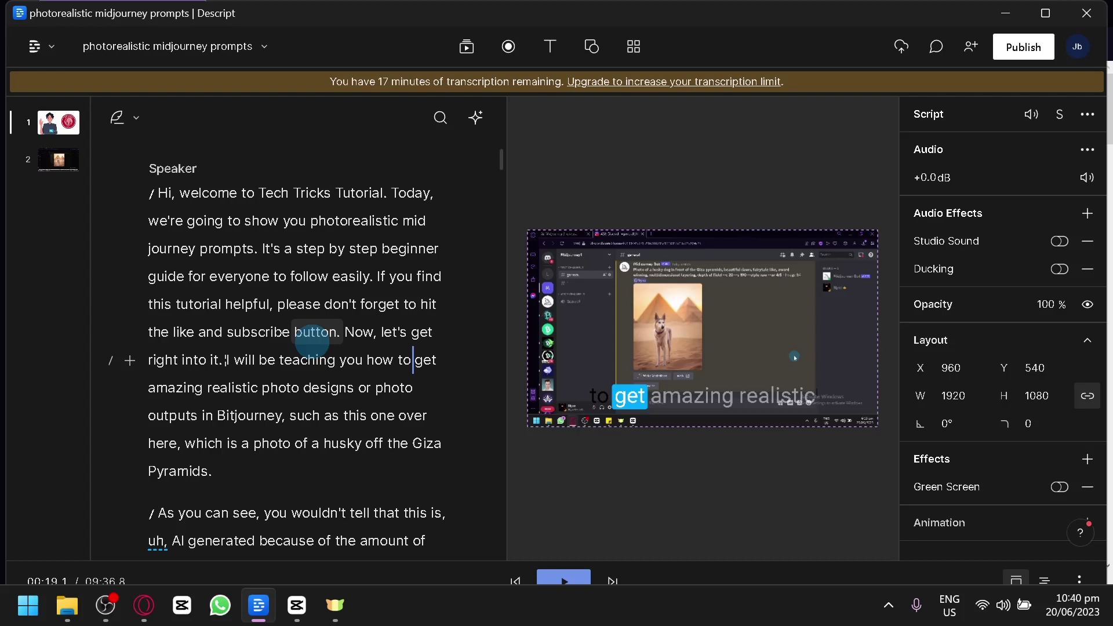
pyautogui.scroll(-5, 312, 342)
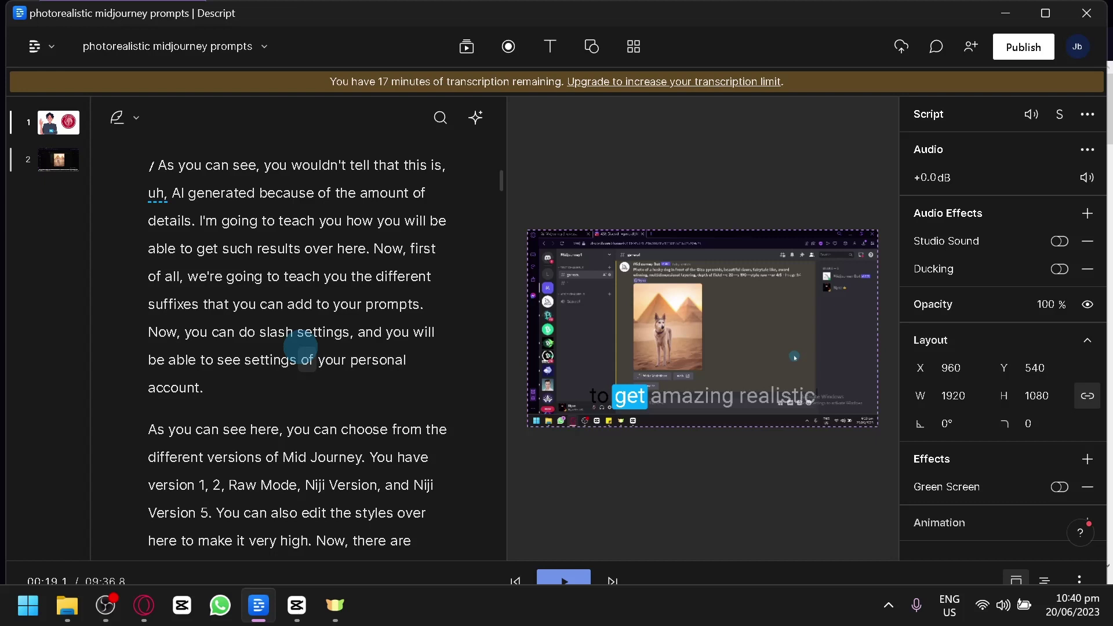
pyautogui.scroll(-2, 383, 273)
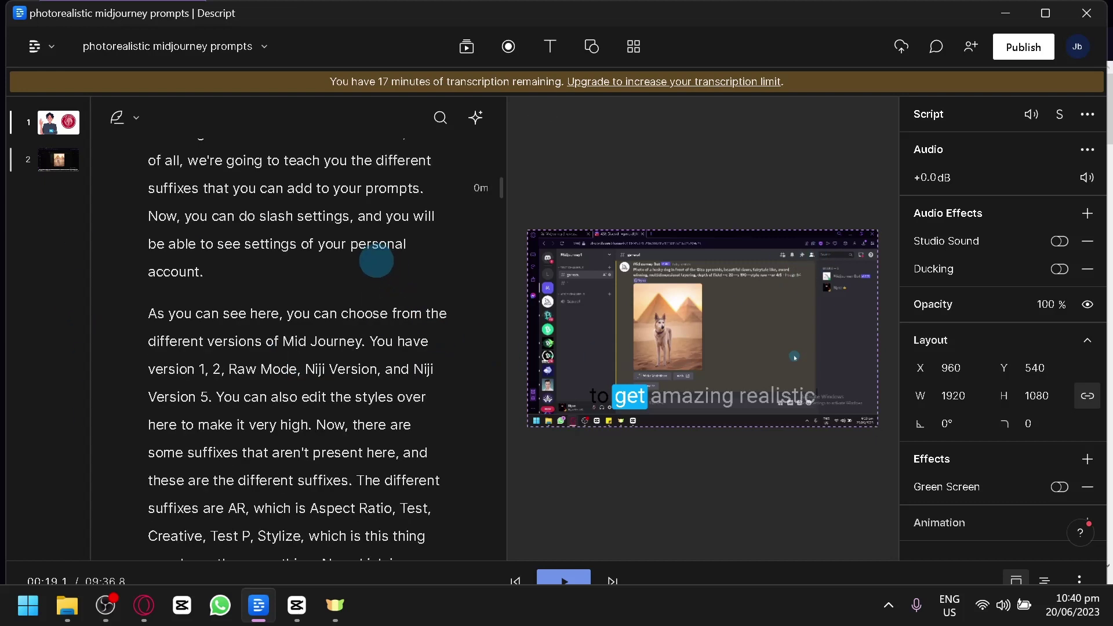
pyautogui.scroll(-4, 392, 292)
pyautogui.scroll(9, 284, 287)
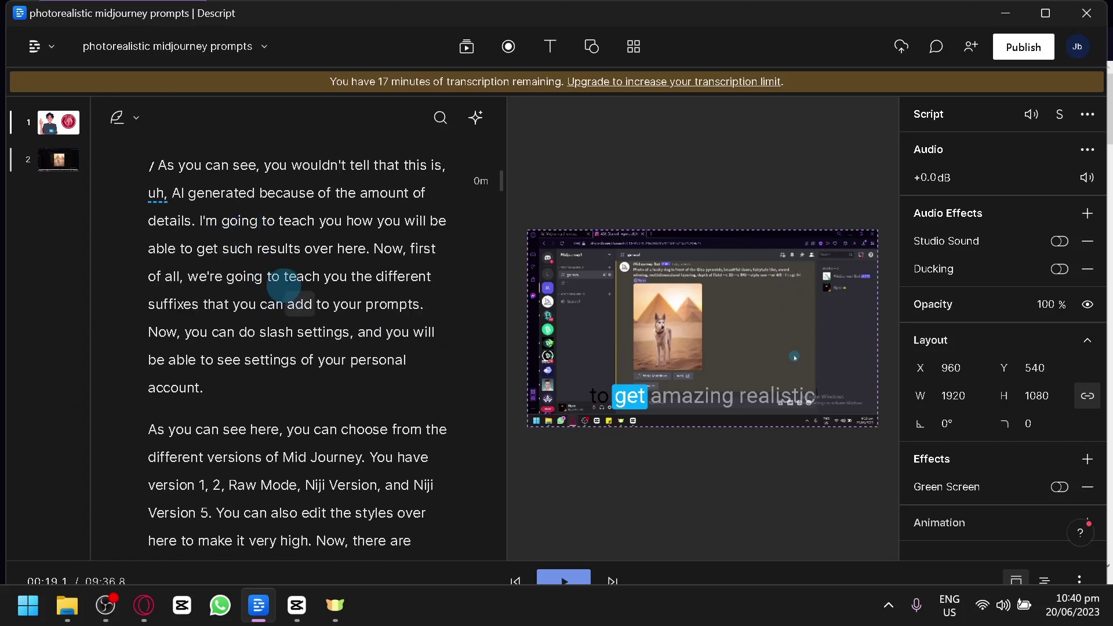
pyautogui.scroll(3, 194, 348)
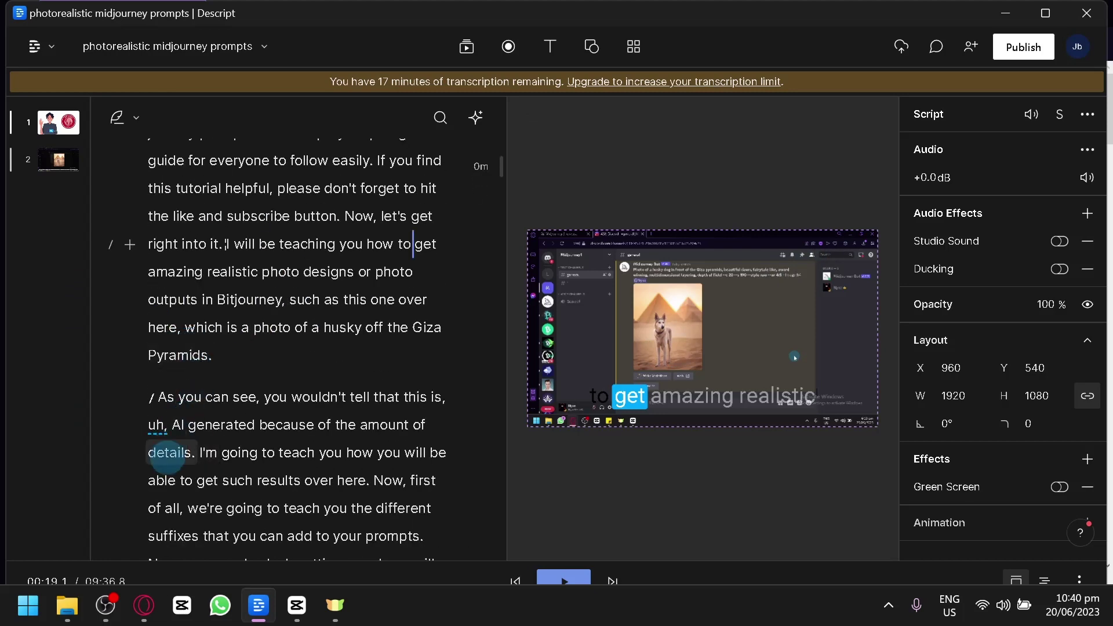
pyautogui.scroll(-3, 171, 440)
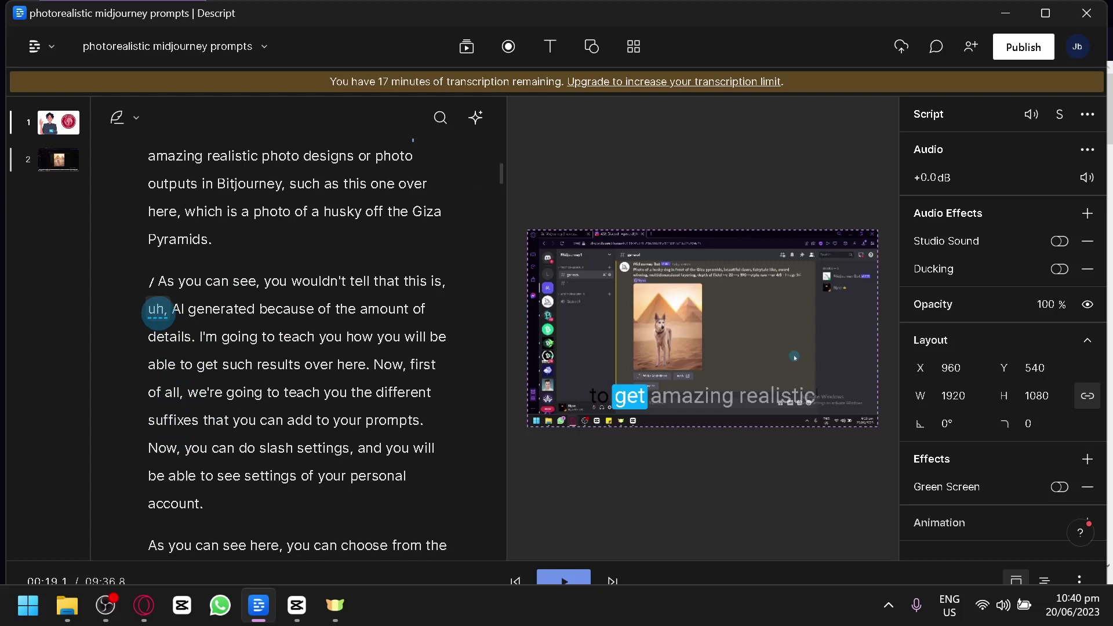
# Play the passage around the filler, then delete 'uh,' before 'AI generated'.
pyautogui.click(429, 283)
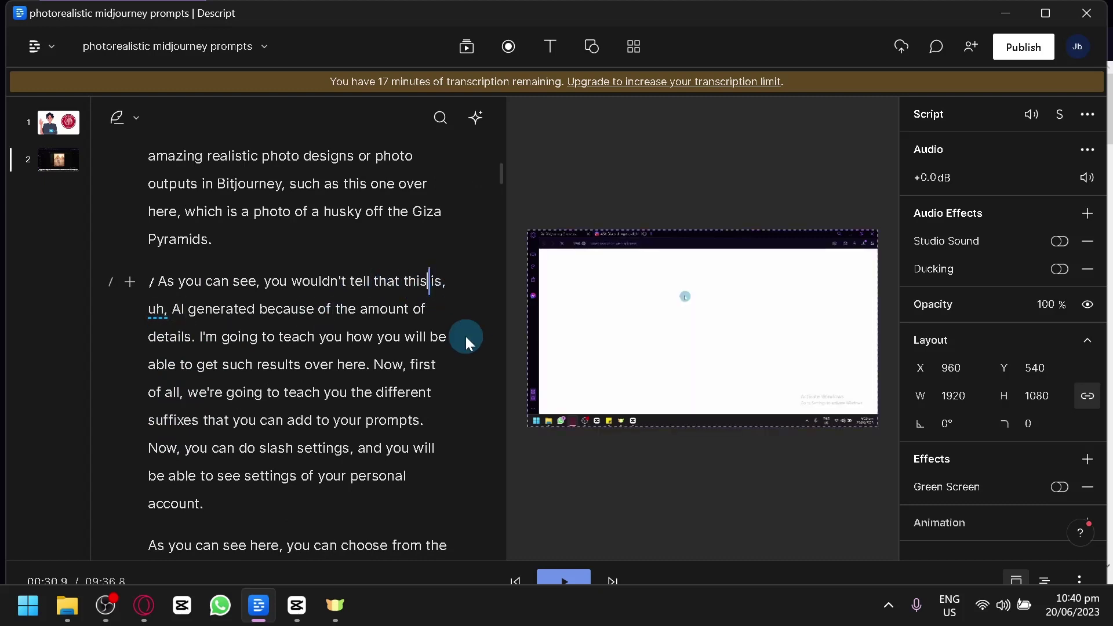
pyautogui.click(574, 577)
pyautogui.click(566, 580)
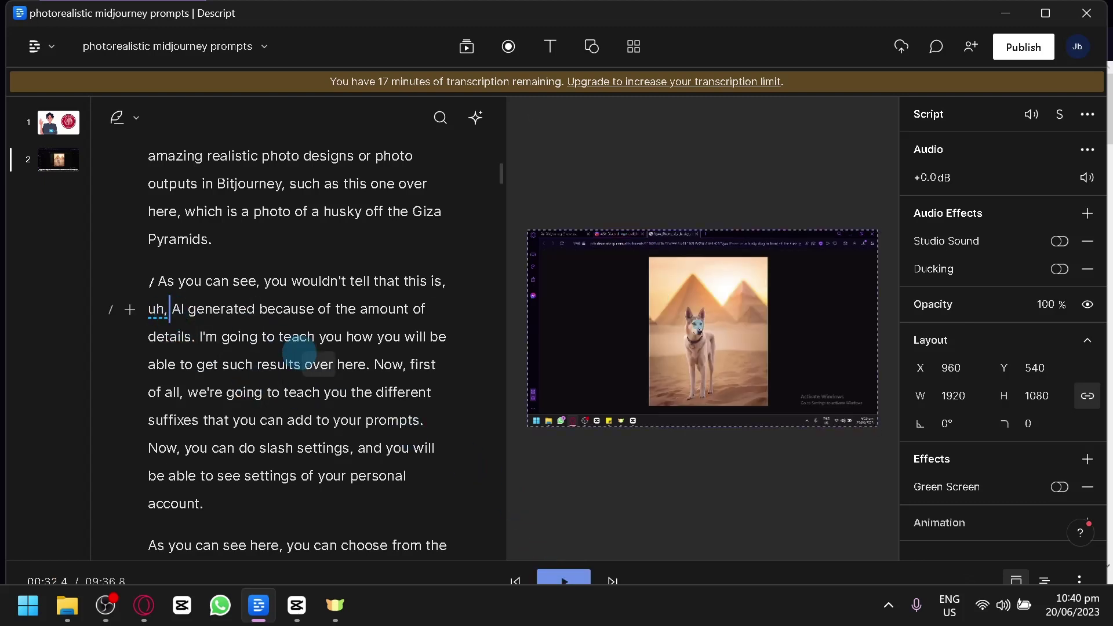
pyautogui.click(167, 309)
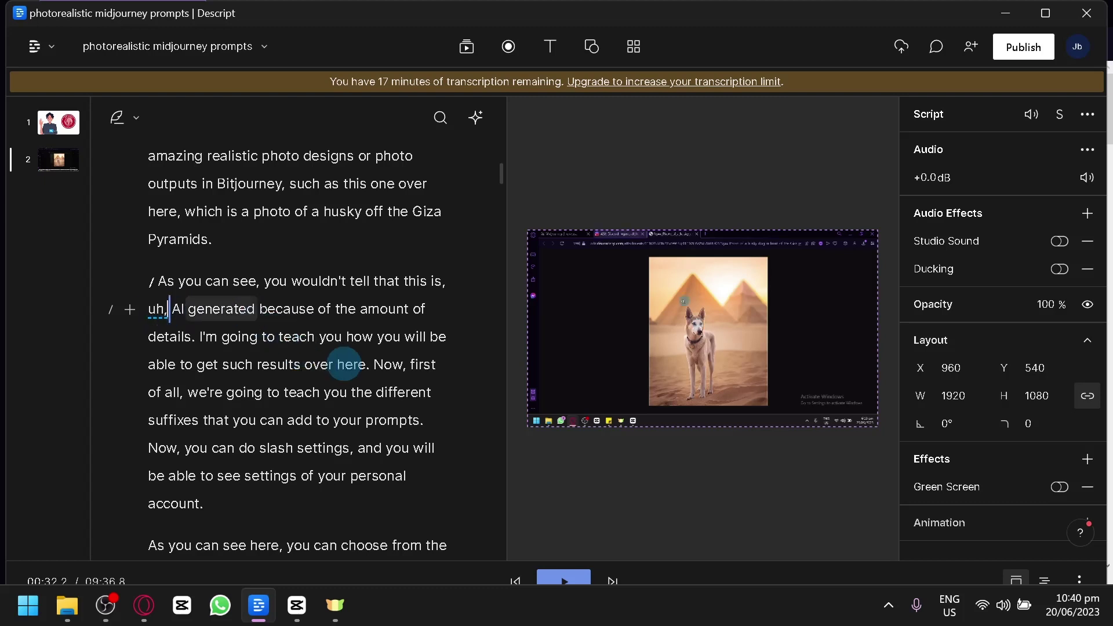
pyautogui.press('BackSpace')
pyautogui.press('BackSpace')
pyautogui.press('BackSpace')
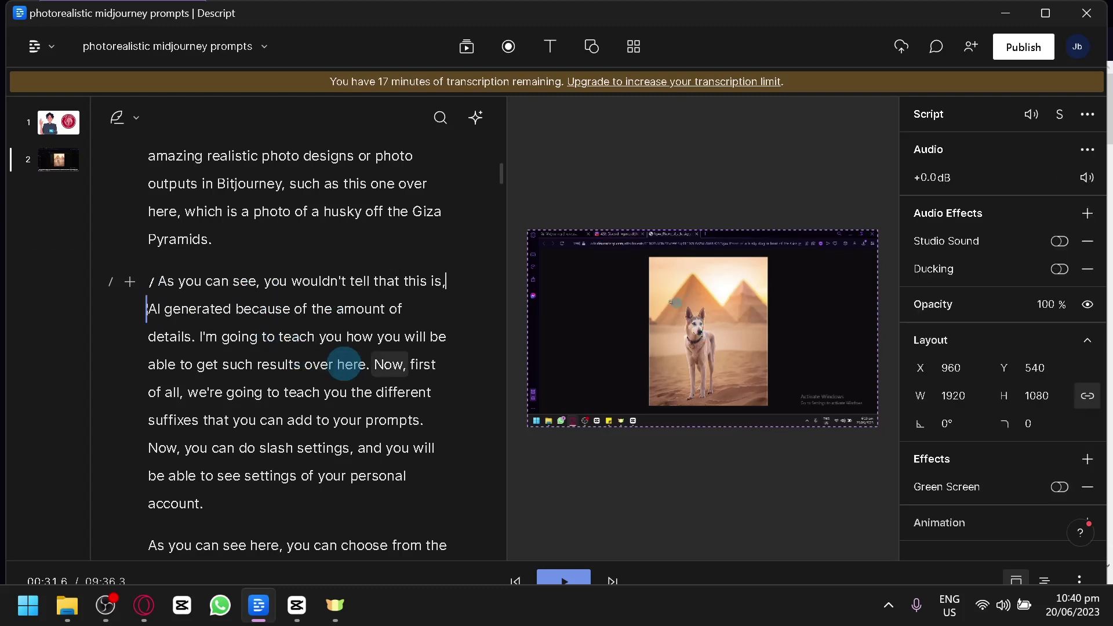
# Replay the sentence from 'wouldn't' to confirm the cut sounds clean.
pyautogui.click(569, 576)
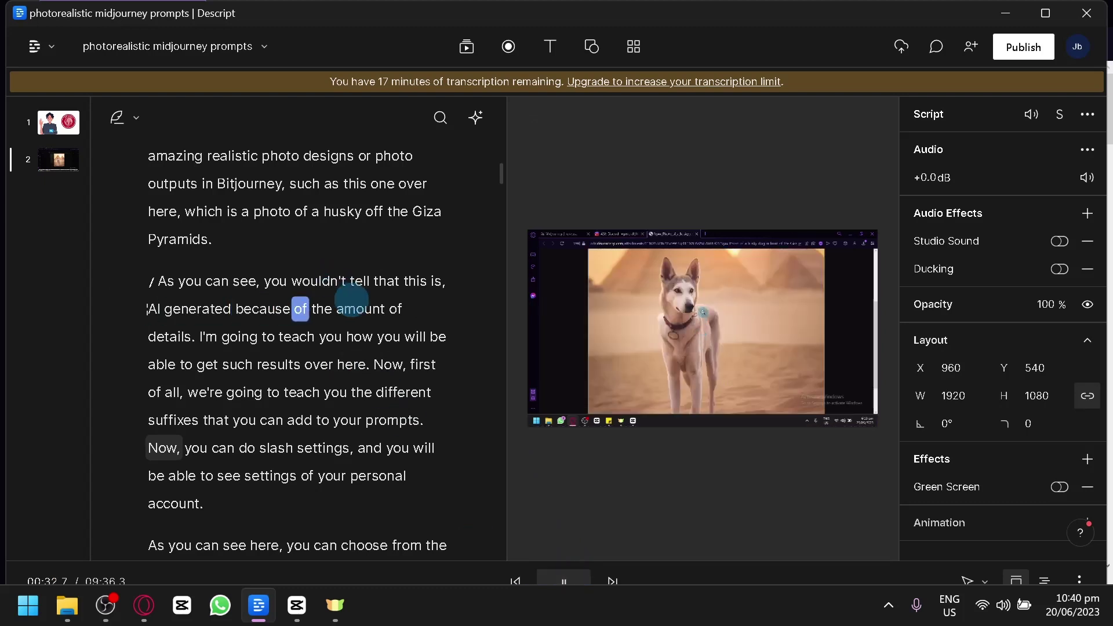
pyautogui.click(555, 575)
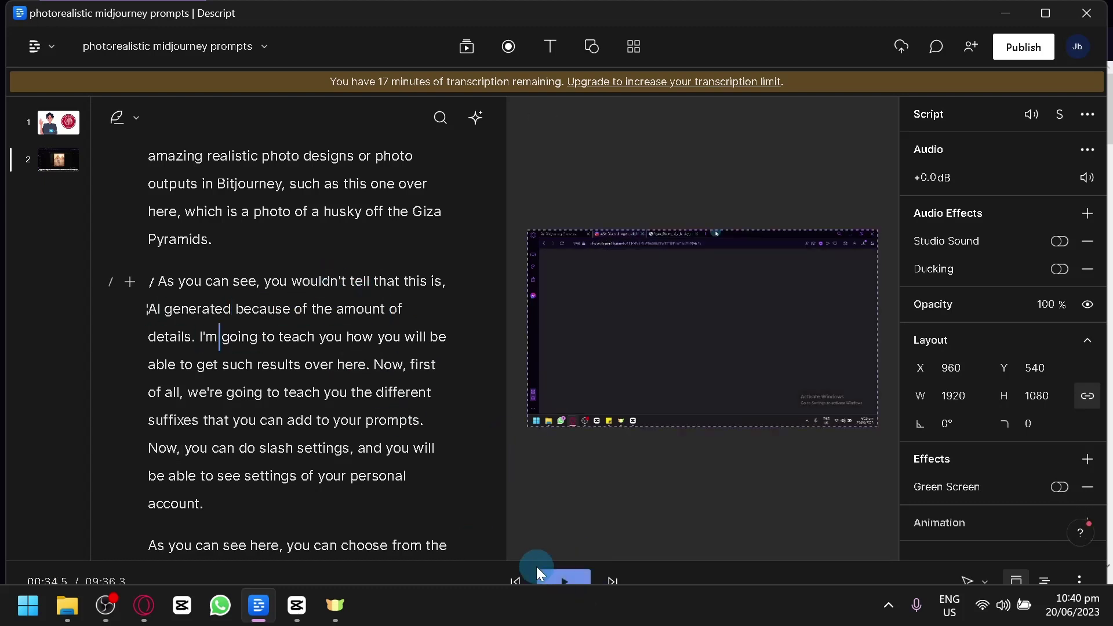
pyautogui.click(313, 284)
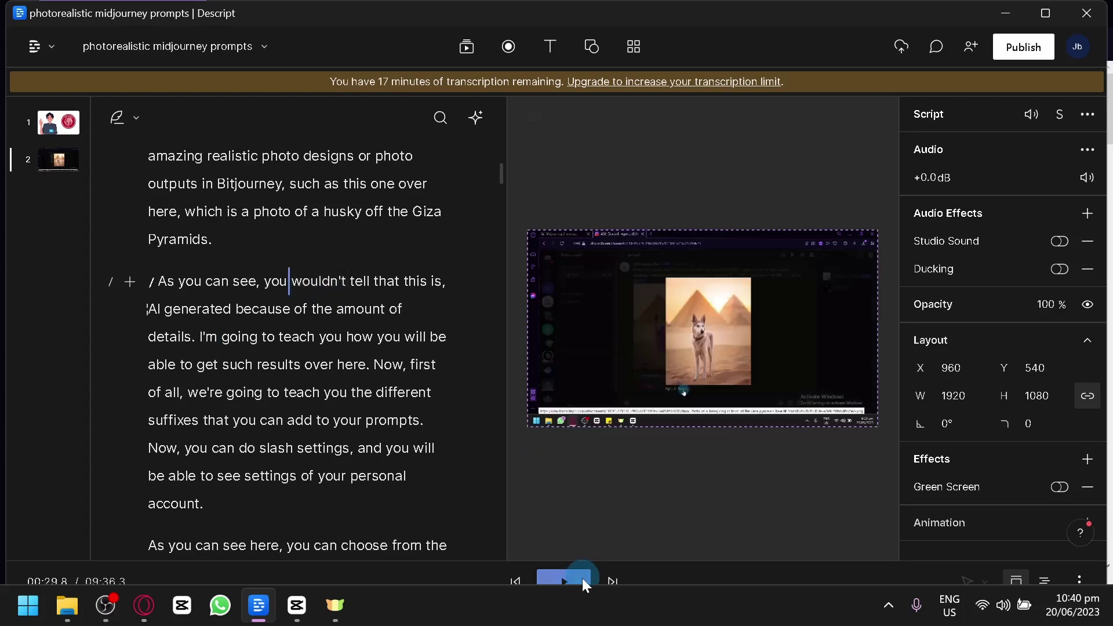
pyautogui.click(582, 579)
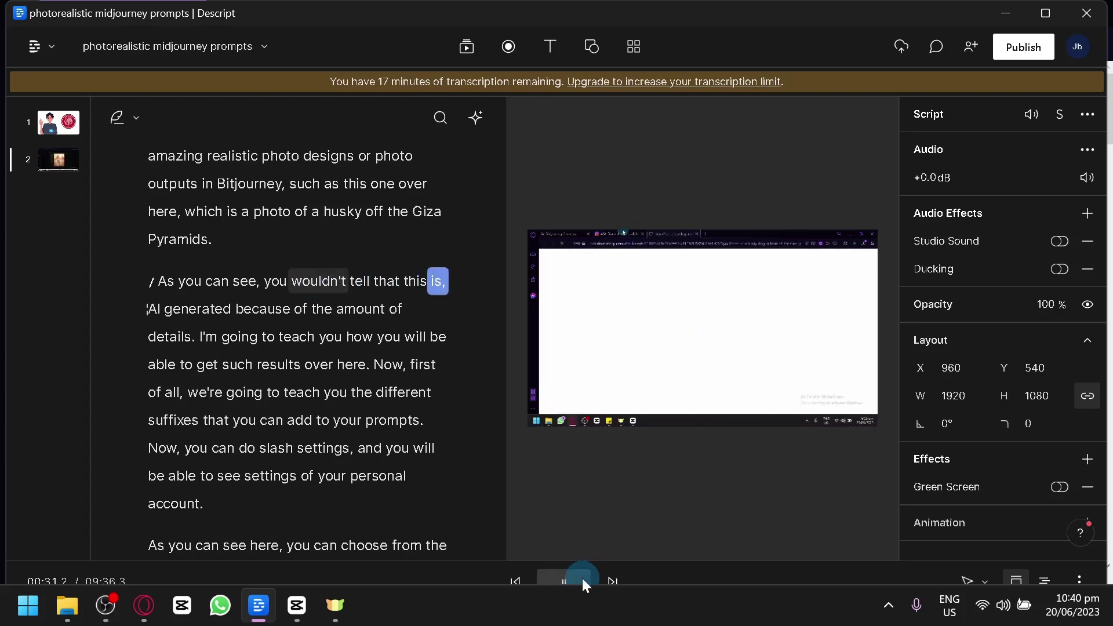
pyautogui.click(582, 578)
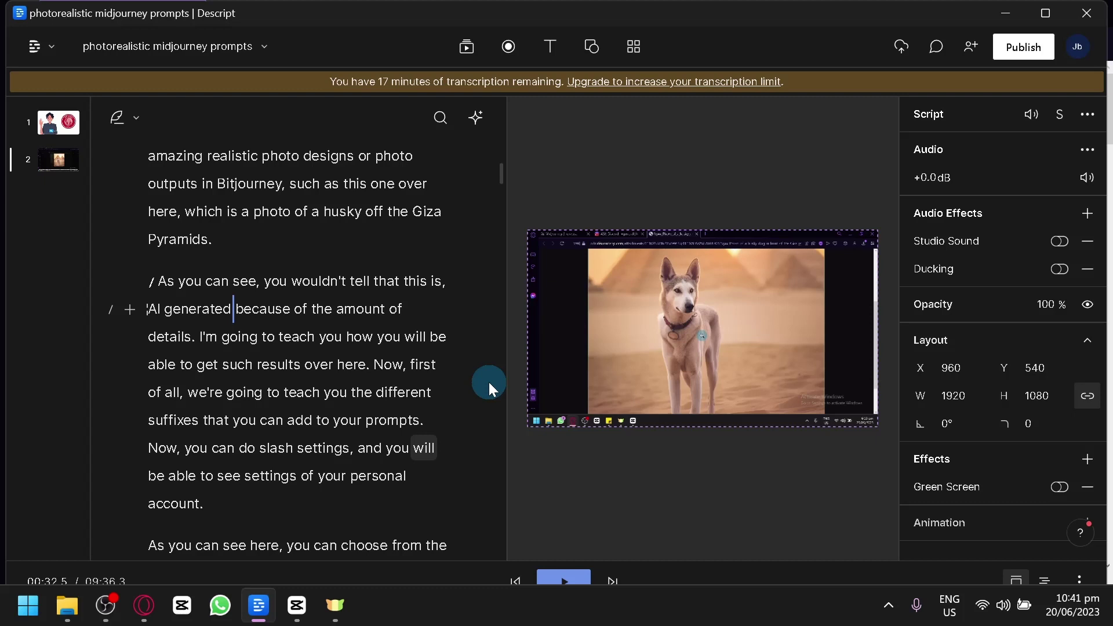
# Move down the script and place the caret right after 'Pyramids.'.
pyautogui.moveTo(513, 276)
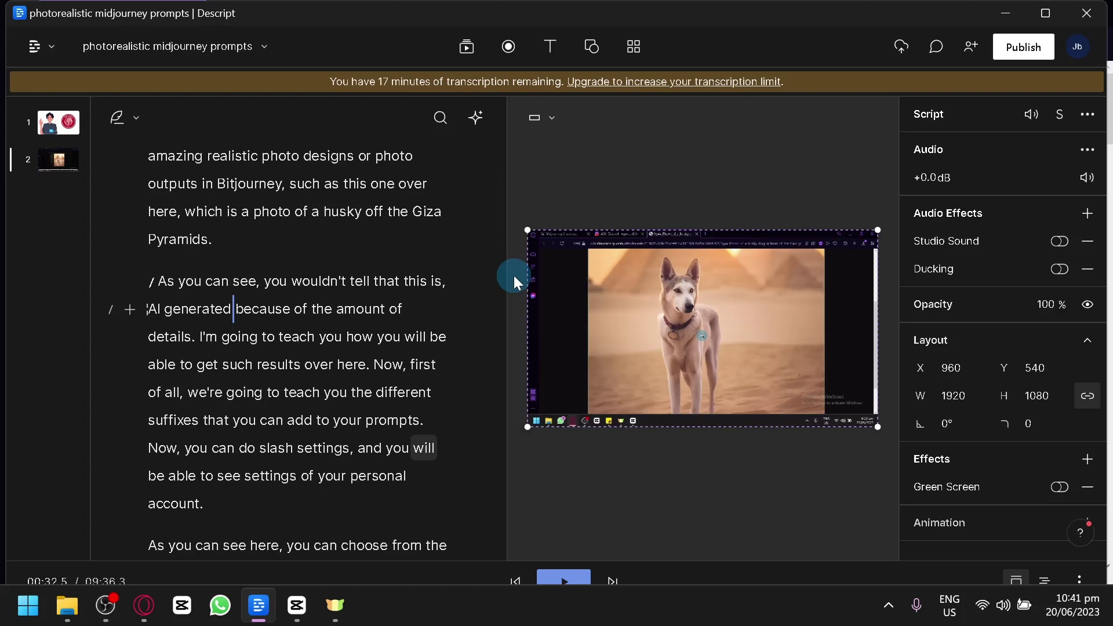
pyautogui.click(242, 476)
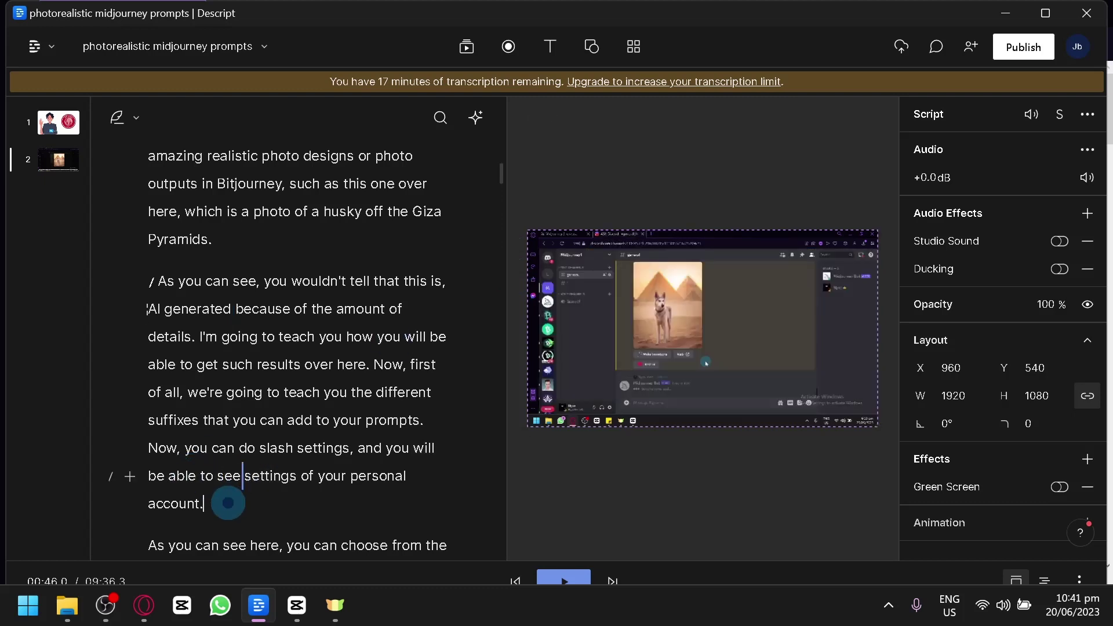
pyautogui.click(228, 503)
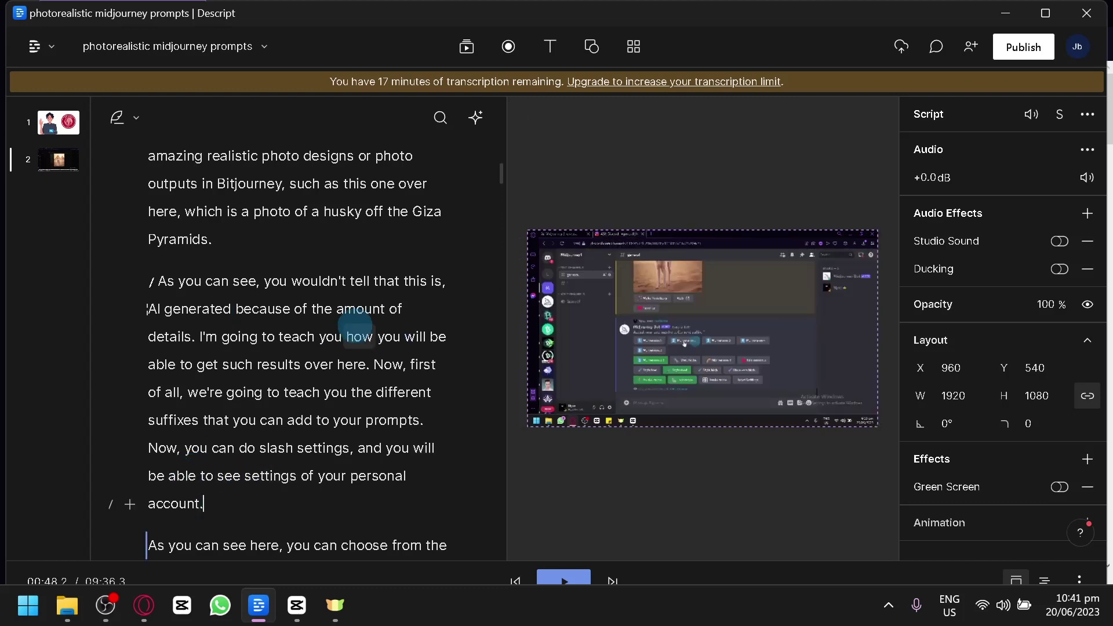
pyautogui.click(281, 238)
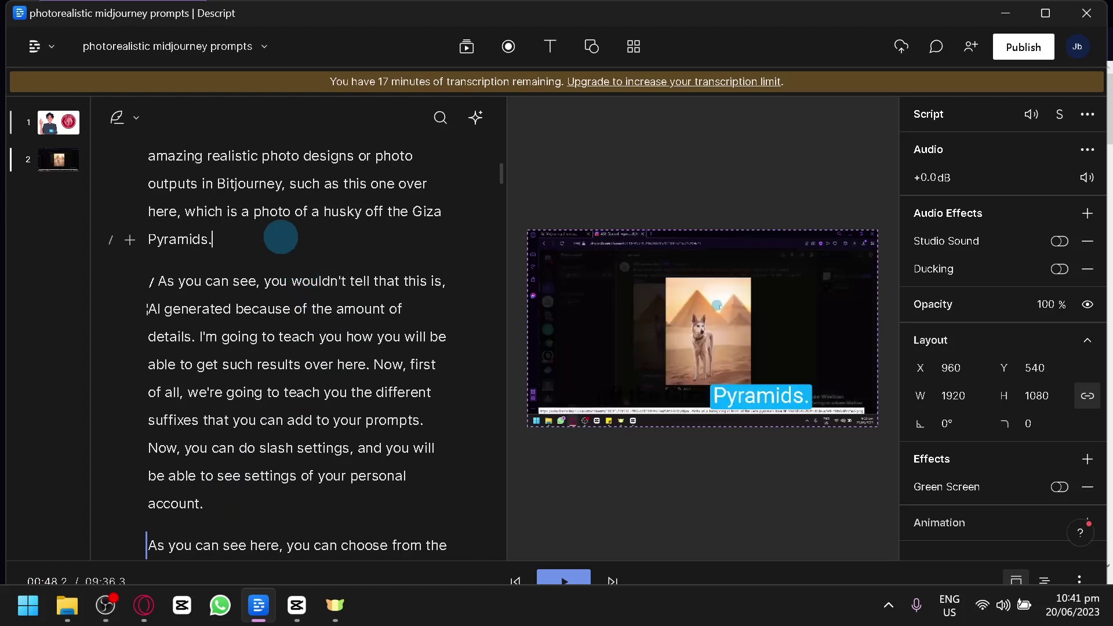
# Add an empty paragraph after 'Pyramids.' and insert a Title text layer from Quick actions.
pyautogui.press('Return')
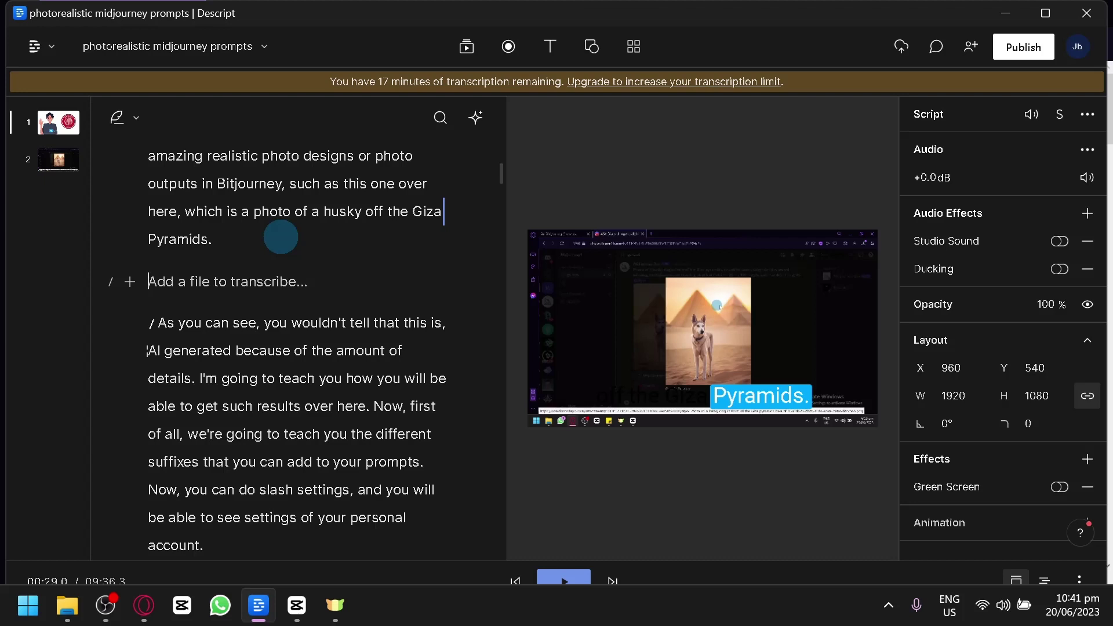
pyautogui.click(313, 280)
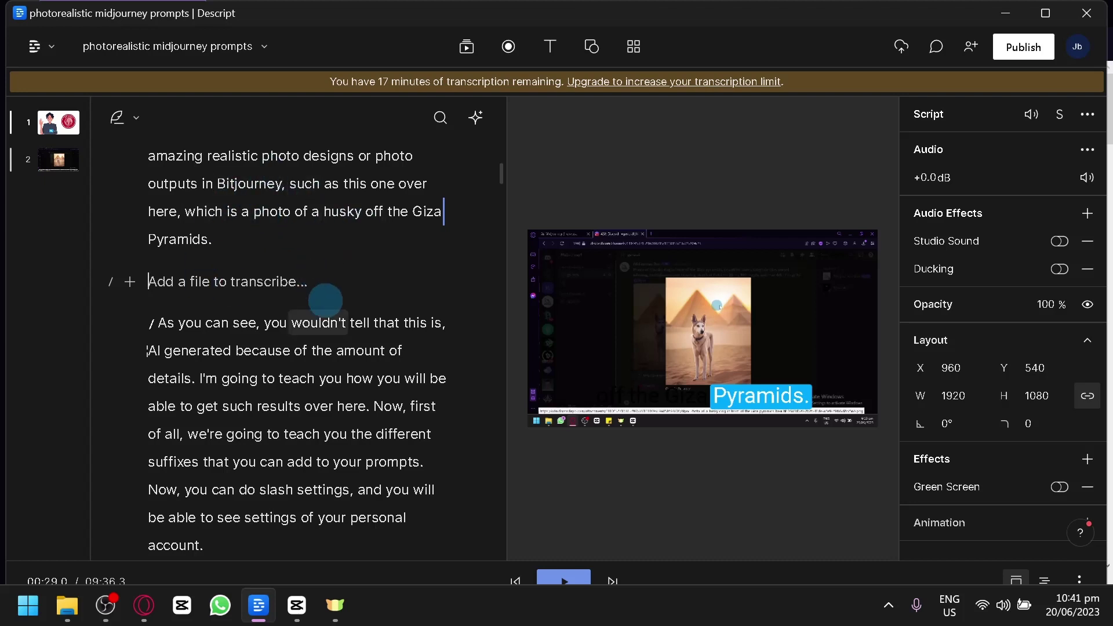
pyautogui.click(128, 281)
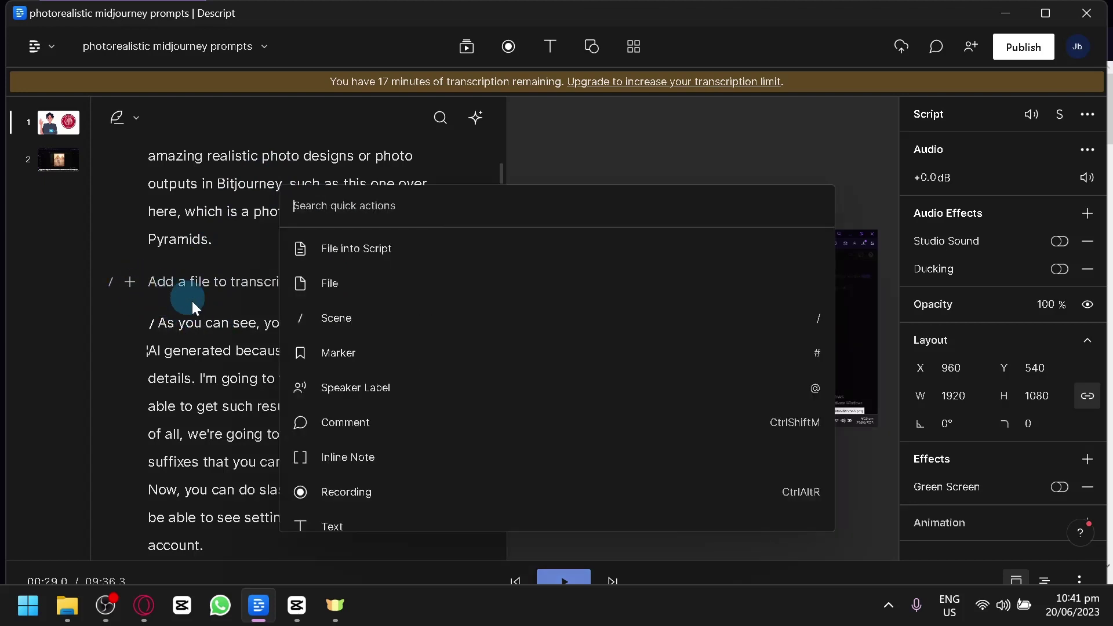
pyautogui.scroll(-5, 377, 347)
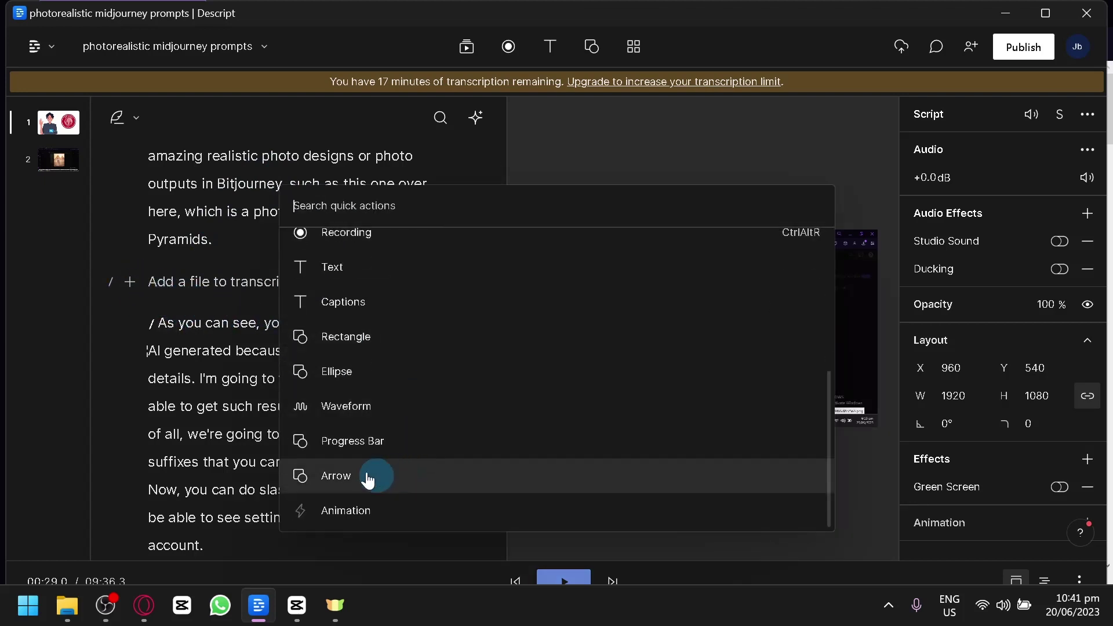
pyautogui.scroll(2, 452, 313)
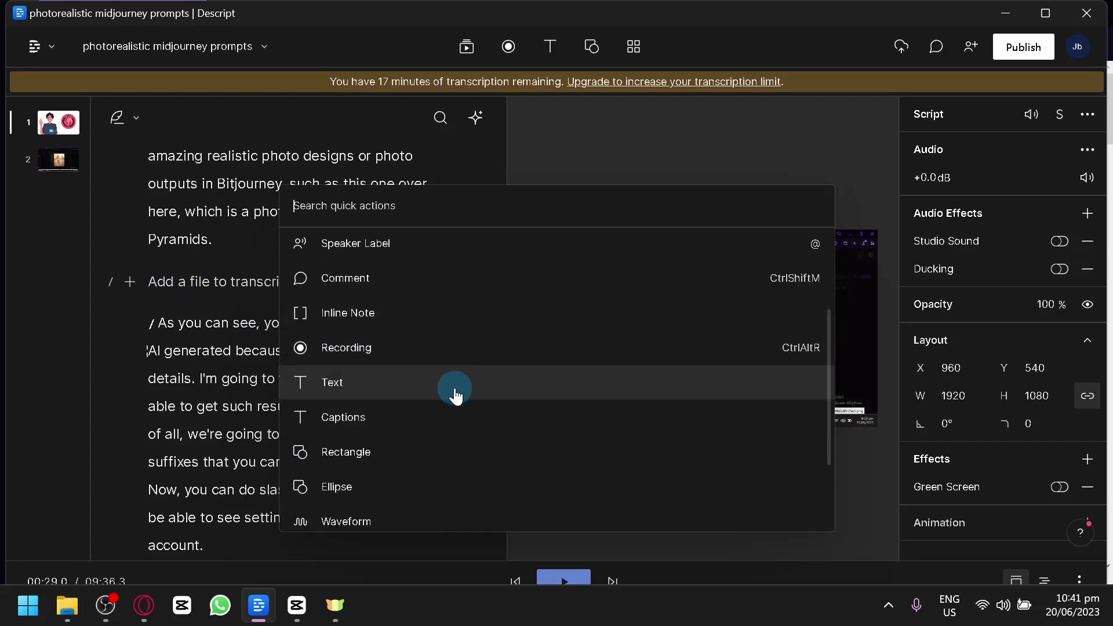
pyautogui.click(455, 396)
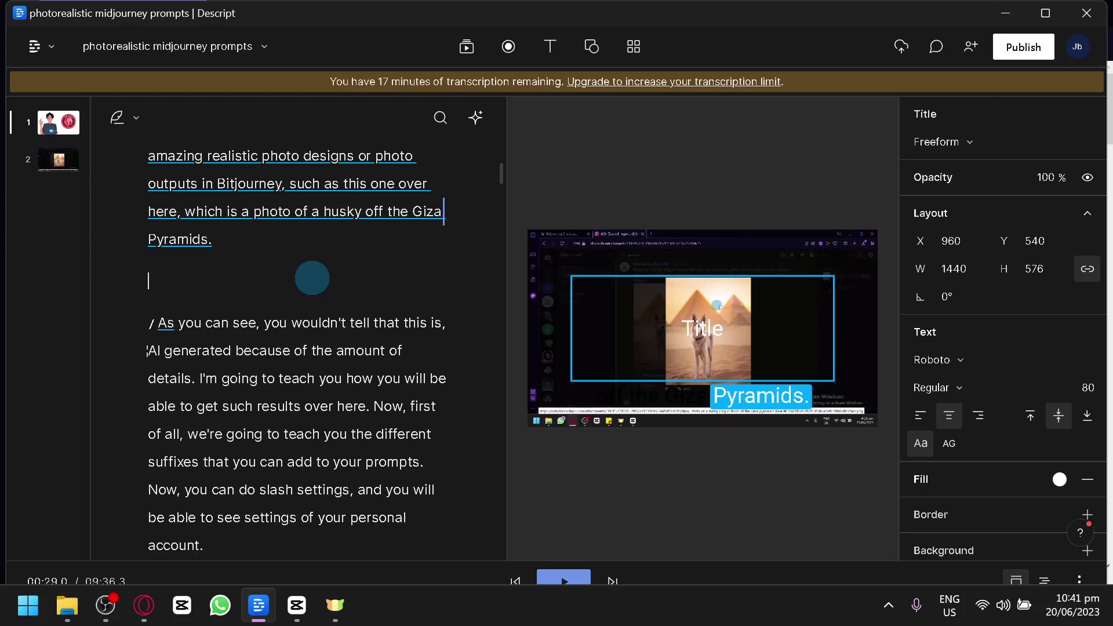
pyautogui.press('Escape')
pyautogui.hotkey('ctrl', 'z')
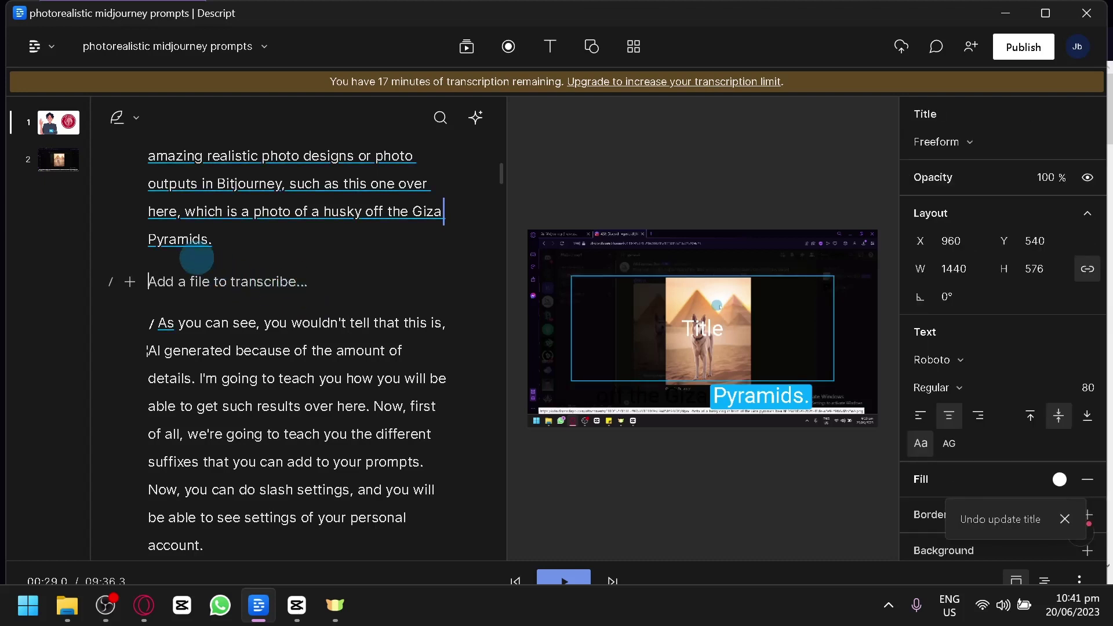
# In write mode, type the new line 'This is a gog' after 'Pyramids.'.
pyautogui.click(123, 116)
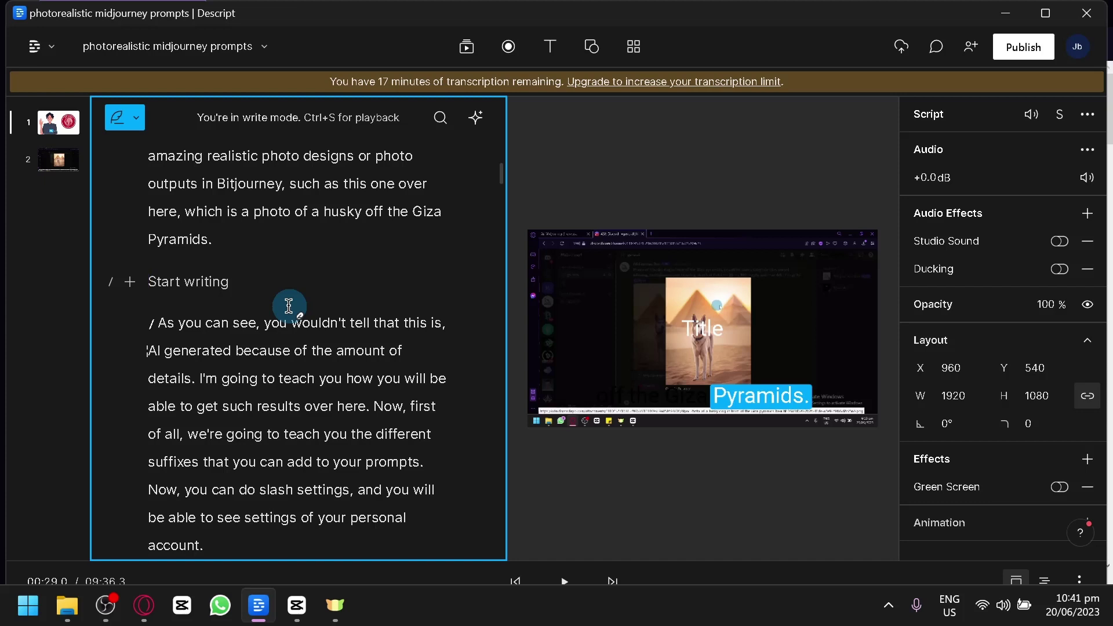
pyautogui.write('This is a go')
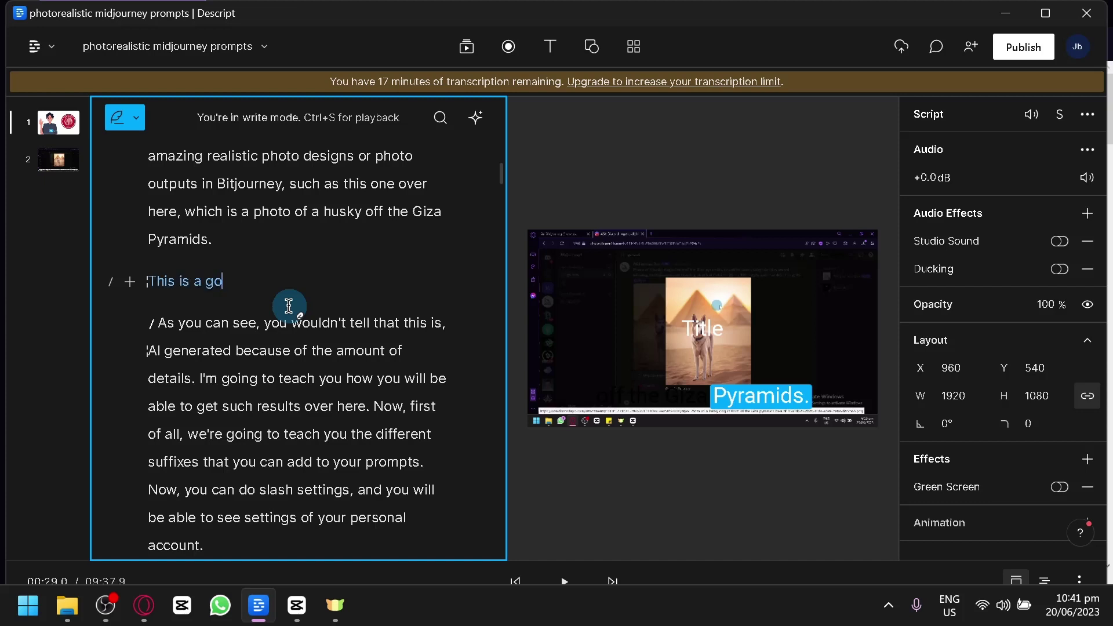
pyautogui.write('g')
pyautogui.scroll(4, 223, 278)
pyautogui.scroll(-4, 223, 278)
pyautogui.scroll(6, 214, 278)
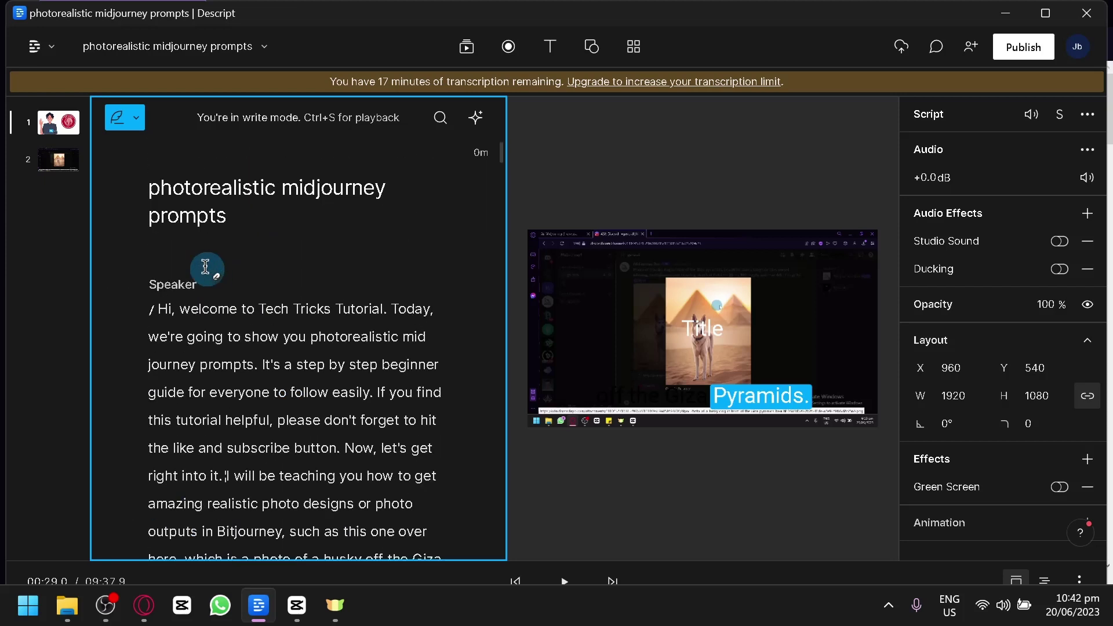
# Set the script's speaker to the stock voice Ethan.
pyautogui.click(169, 283)
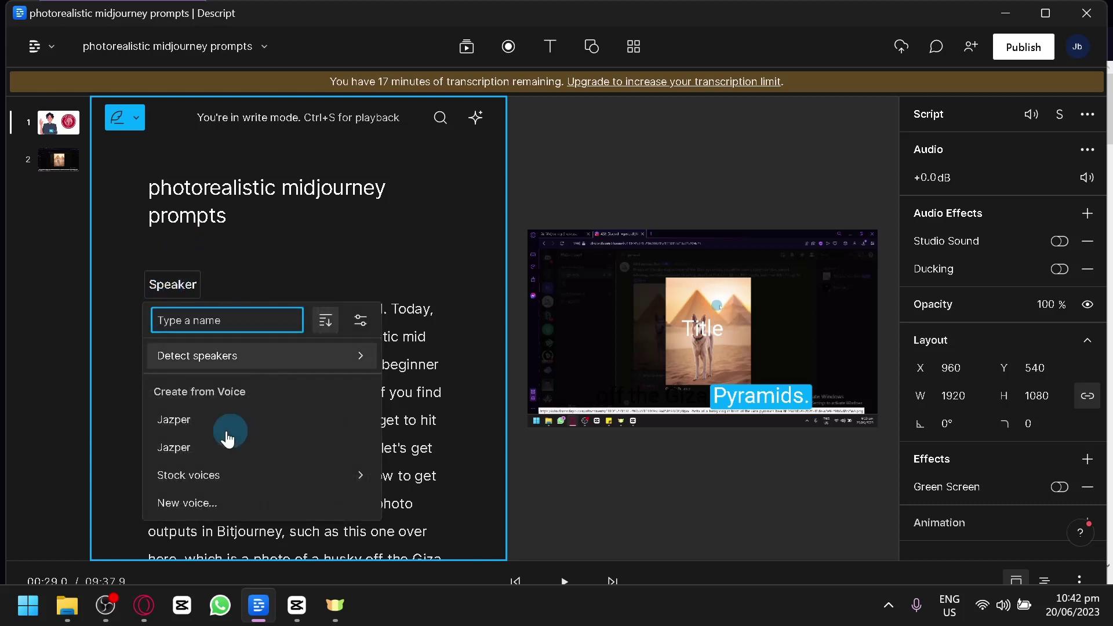
pyautogui.click(305, 365)
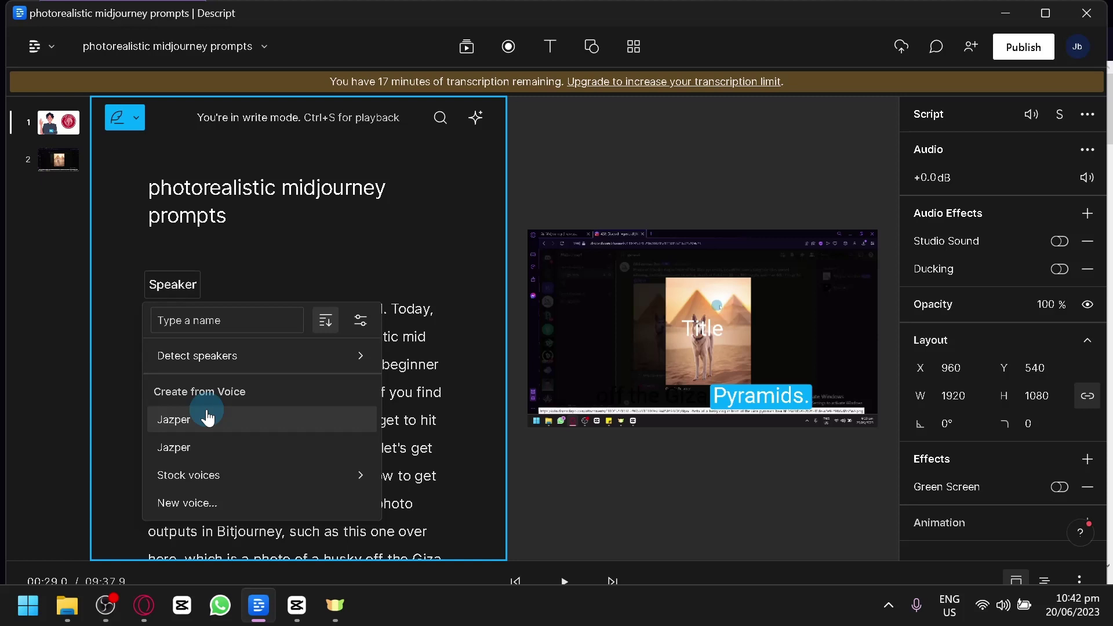
pyautogui.moveTo(305, 469)
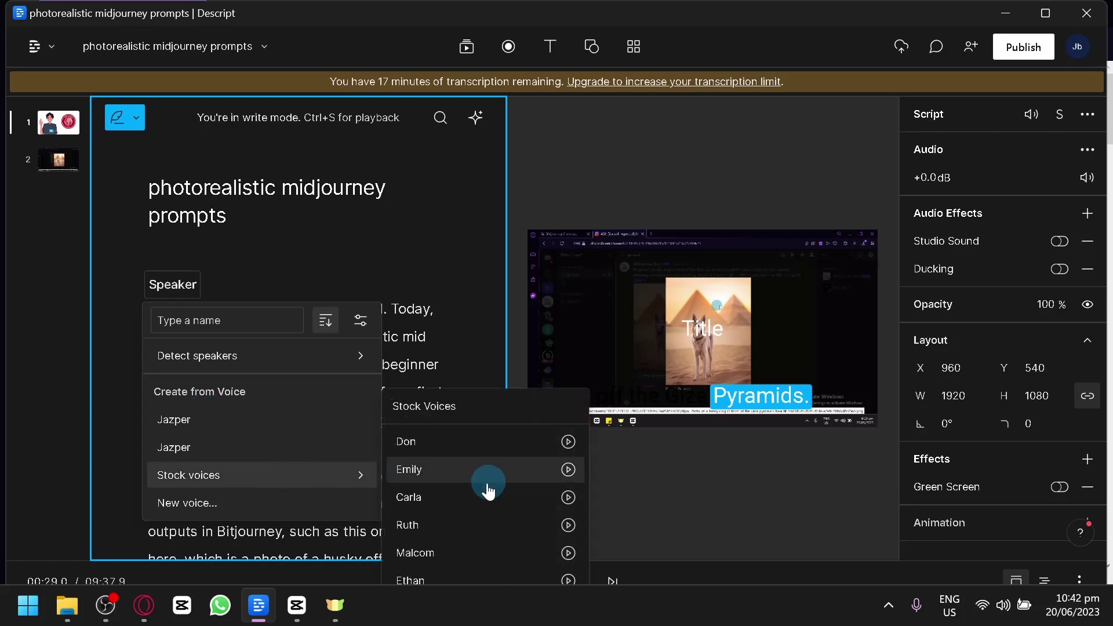
pyautogui.click(443, 574)
pyautogui.scroll(-5, 359, 498)
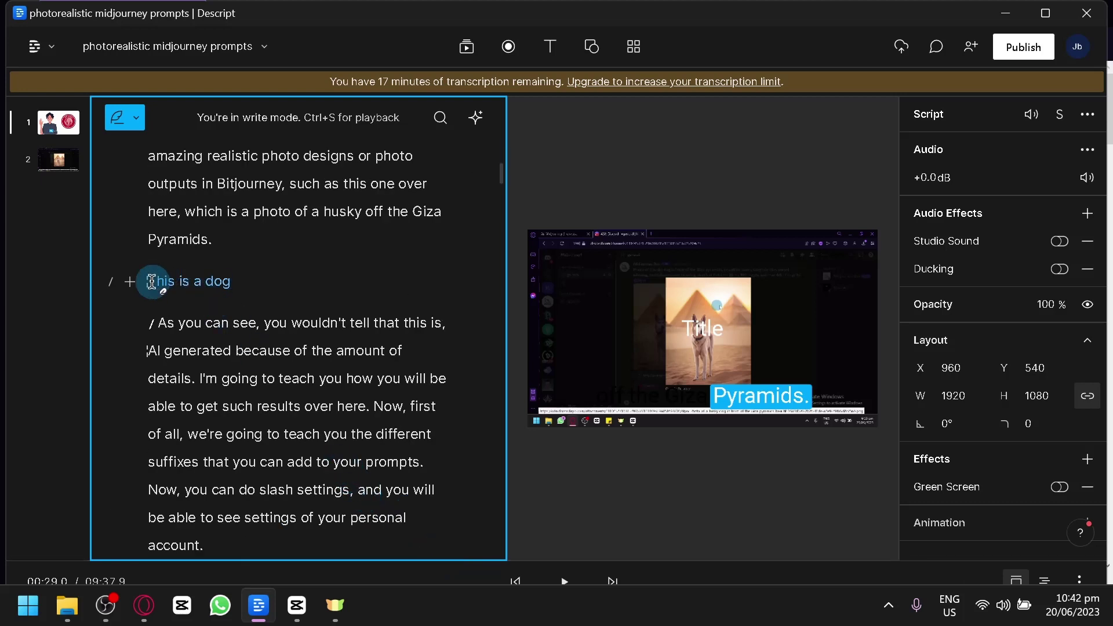
# Exit write mode, stop playback, and select the sentence up to 'Giza Pyramids'.
pyautogui.hotkey('ctrl', 's')
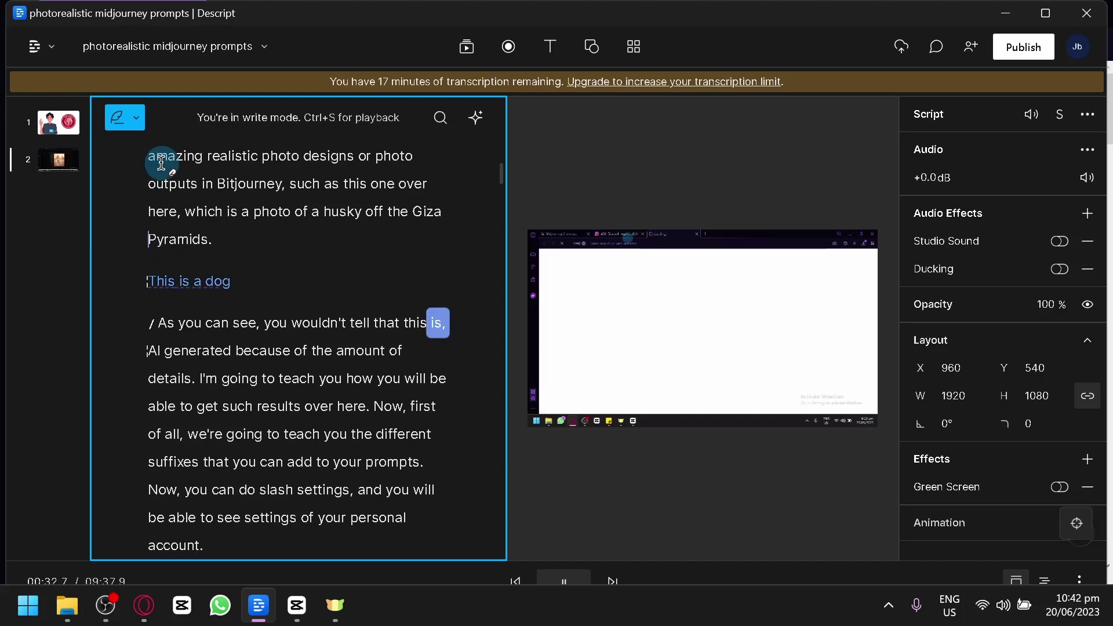
pyautogui.click(116, 116)
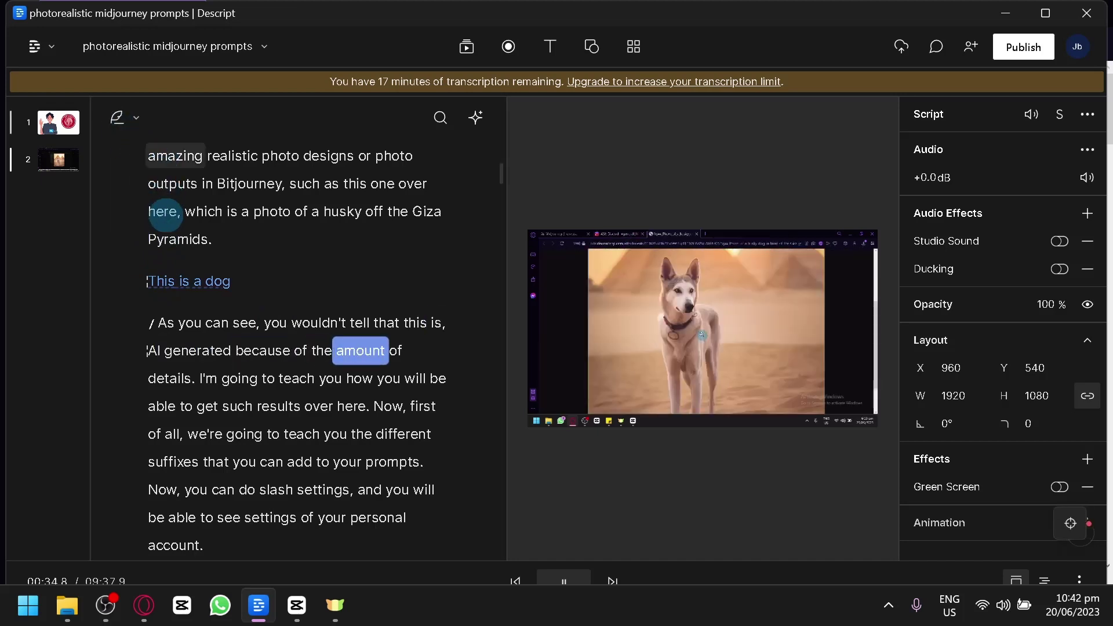
pyautogui.click(562, 579)
pyautogui.moveTo(180, 256)
pyautogui.mouseDown()
pyautogui.moveTo(148, 235)
pyautogui.moveTo(164, 243)
pyautogui.mouseUp()
pyautogui.scroll(2, 174, 290)
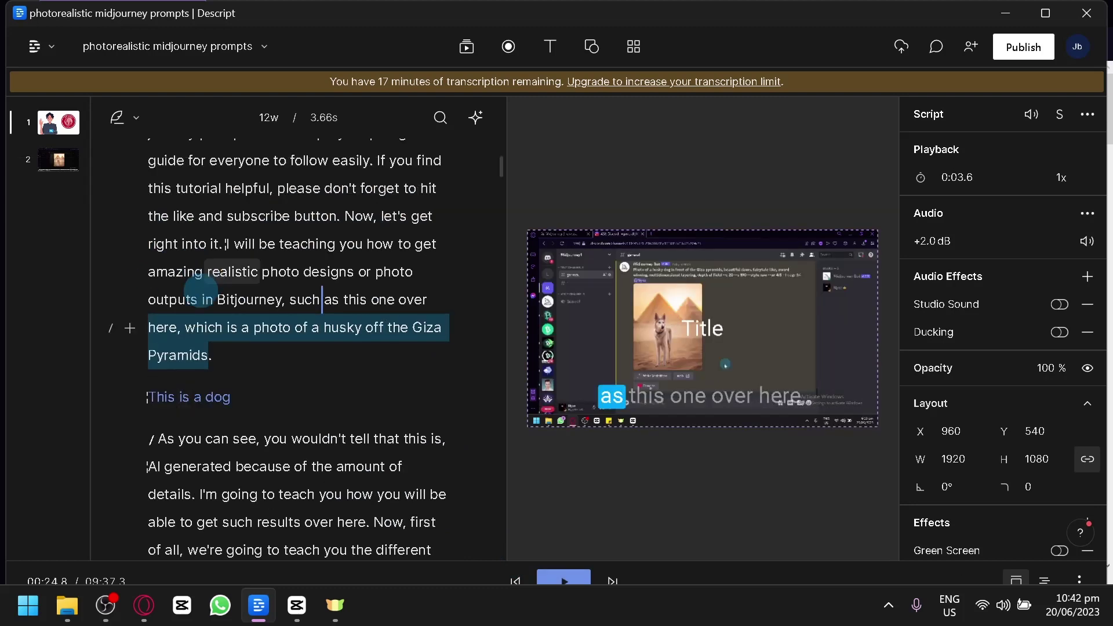
# Play back the husky sentence from 'which', then from just after 'Bitjourney'.
pyautogui.click(187, 278)
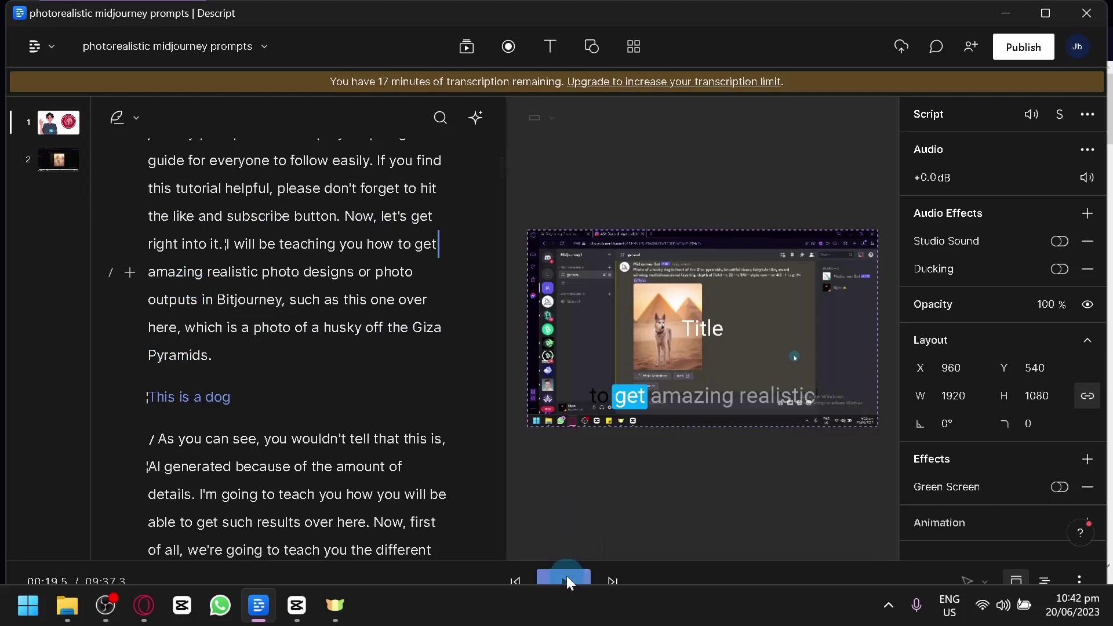
pyautogui.click(176, 328)
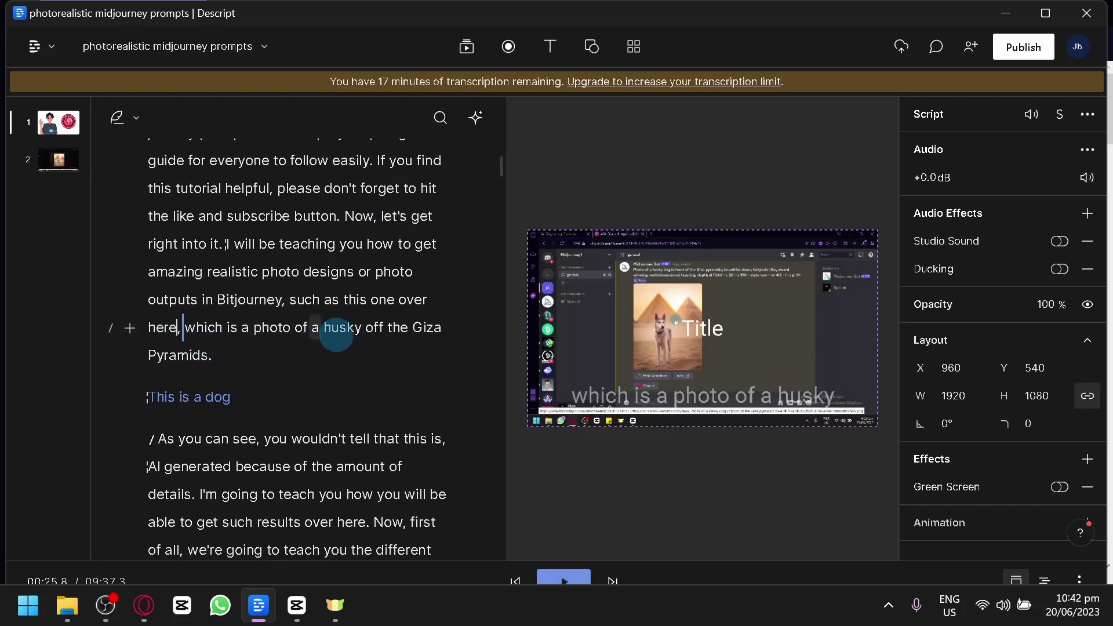
pyautogui.click(567, 577)
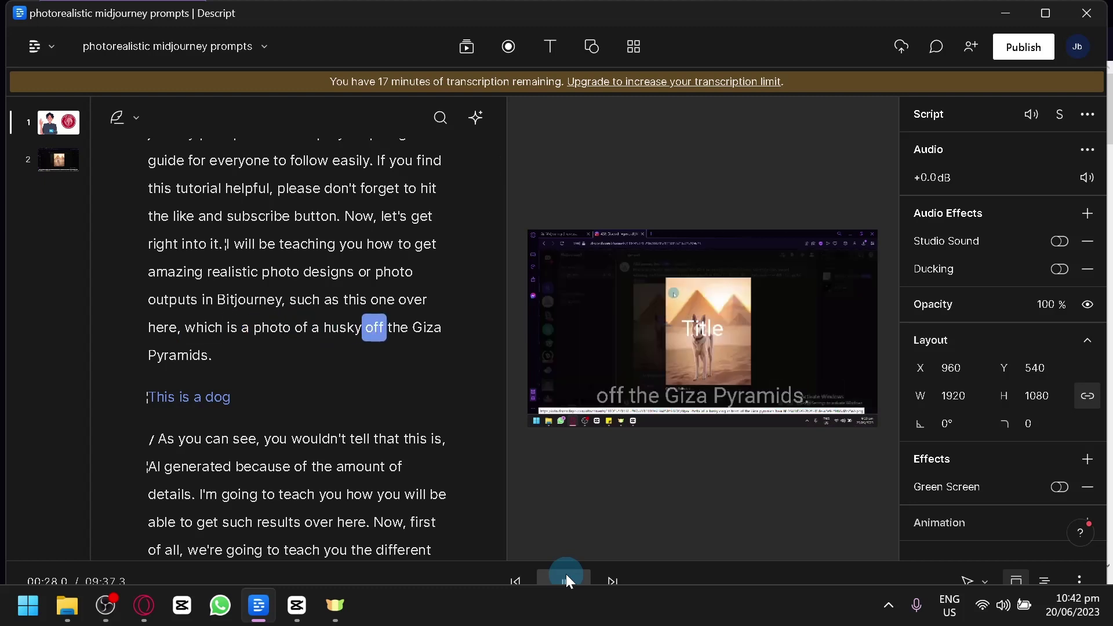
pyautogui.click(566, 580)
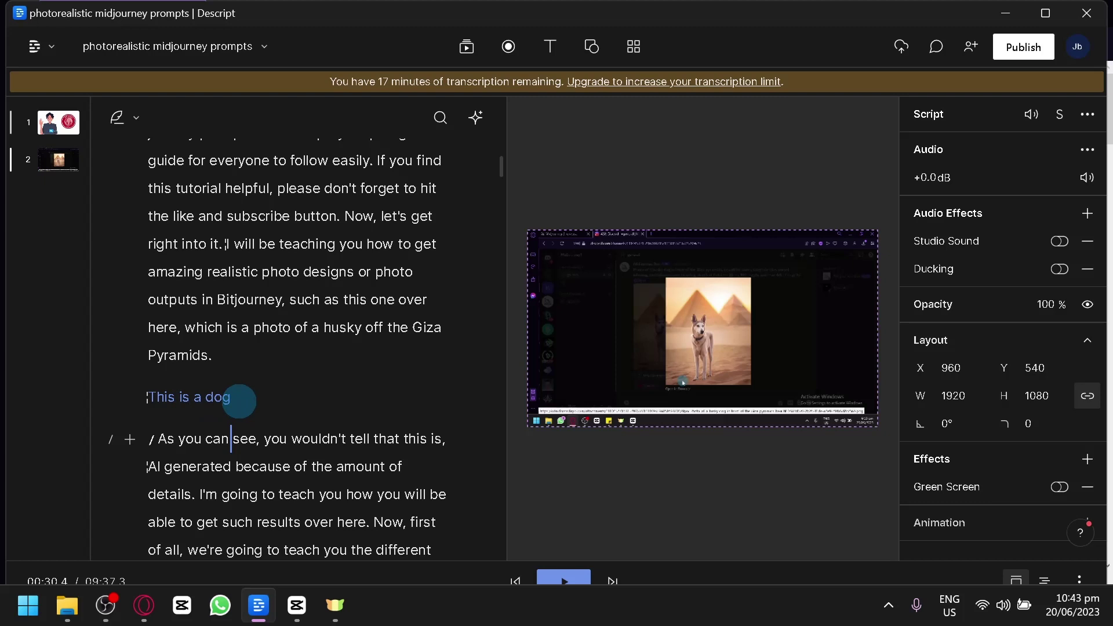
pyautogui.click(286, 300)
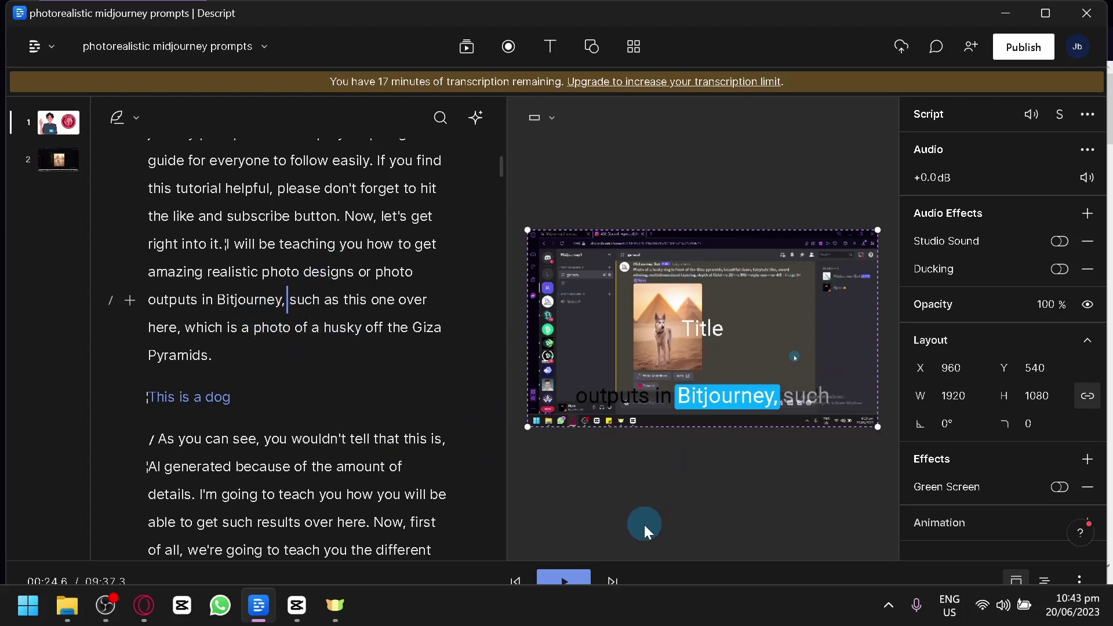
pyautogui.click(572, 580)
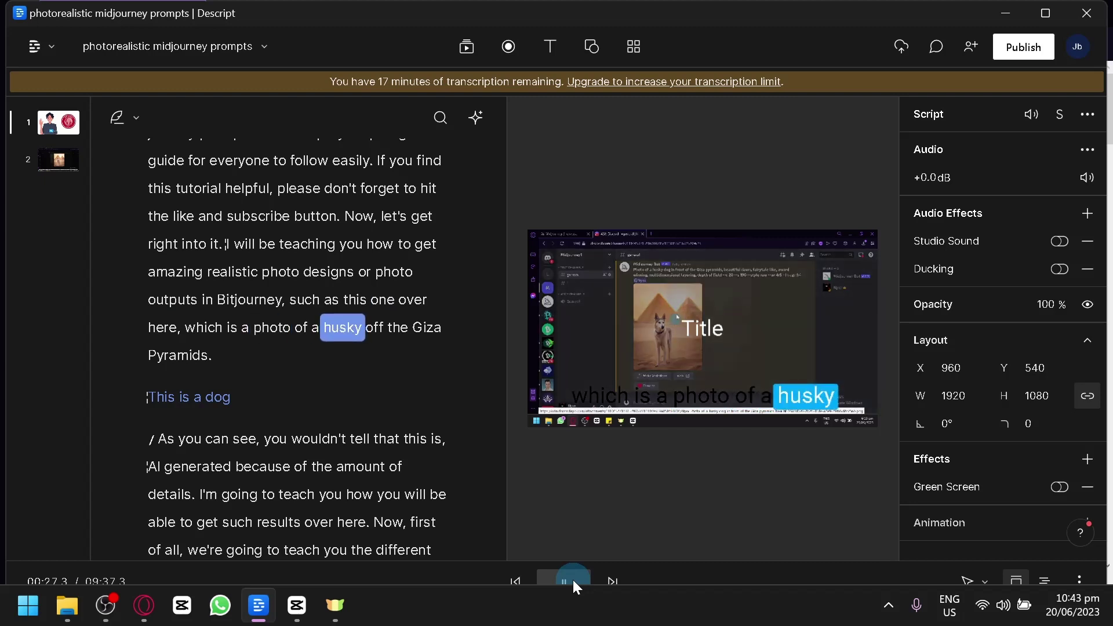
pyautogui.click(571, 577)
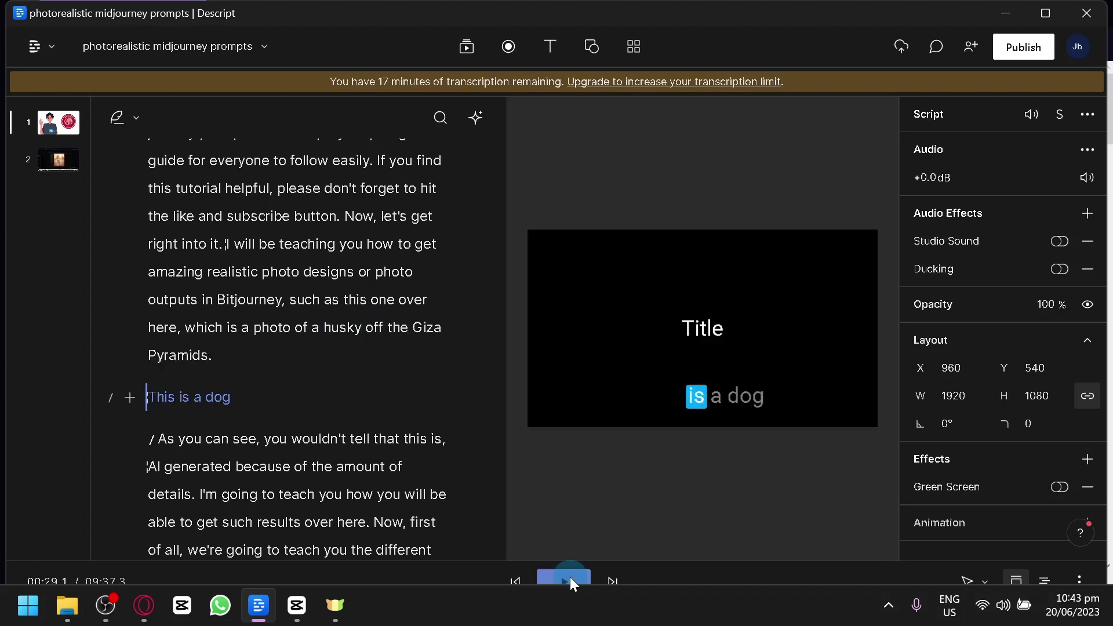
pyautogui.click(369, 328)
pyautogui.doubleClick(379, 329)
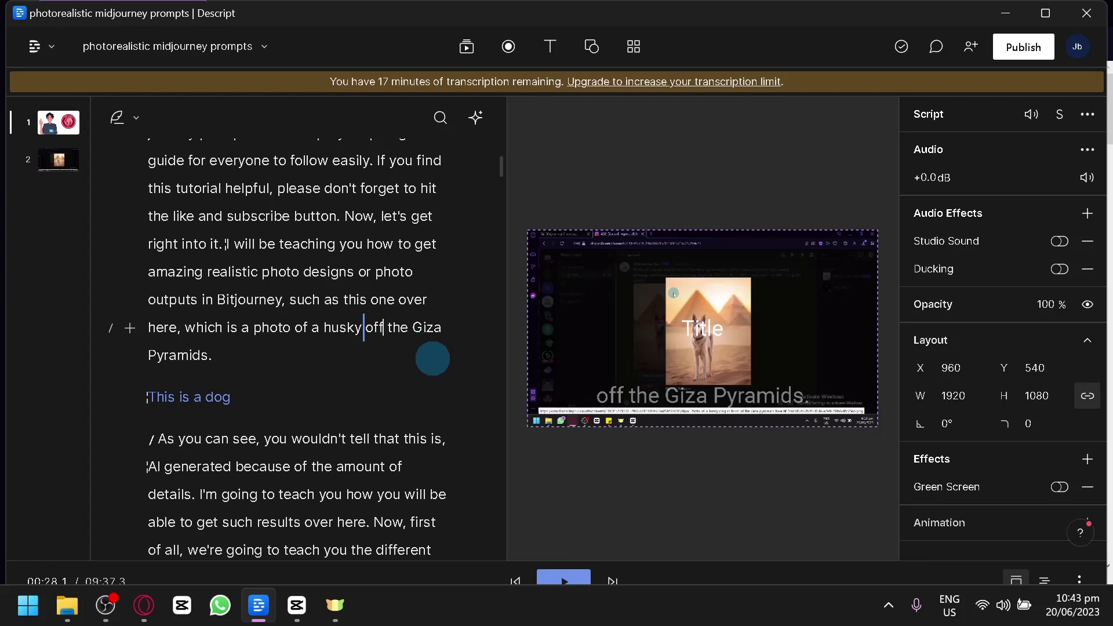
pyautogui.hotkey('ctrl', 'shift', 'Right')
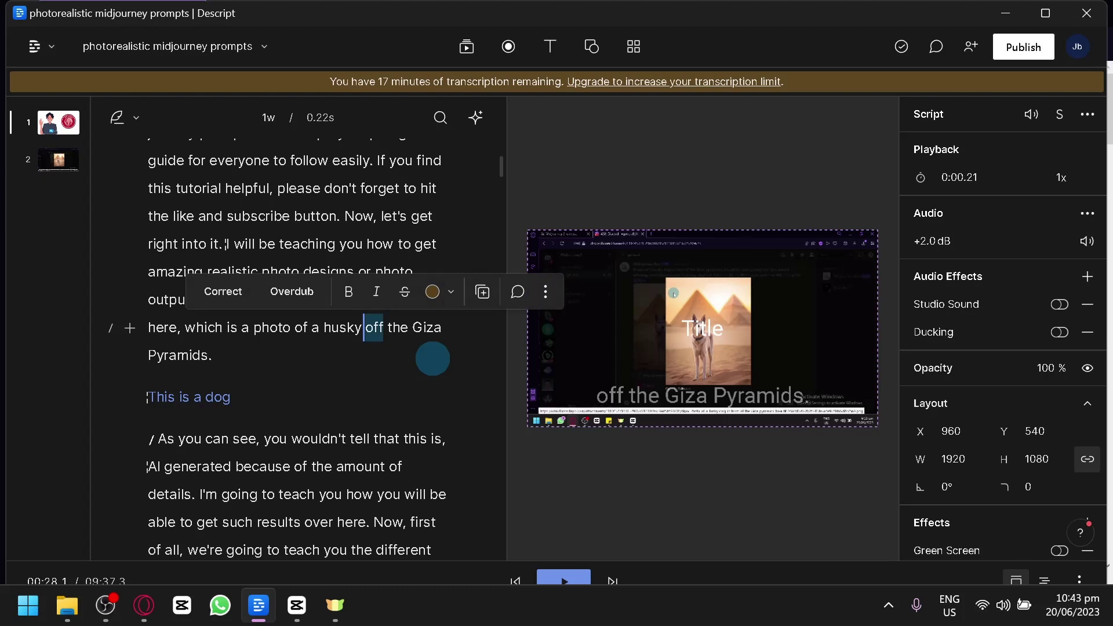
pyautogui.press('Delete')
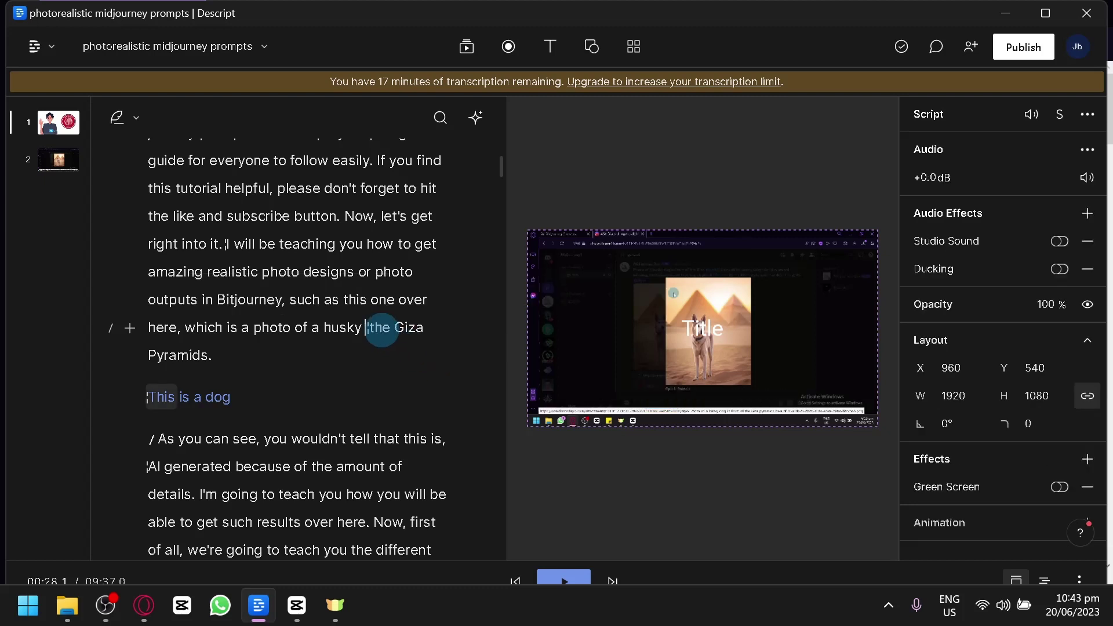
pyautogui.hotkey('ctrl', 'z')
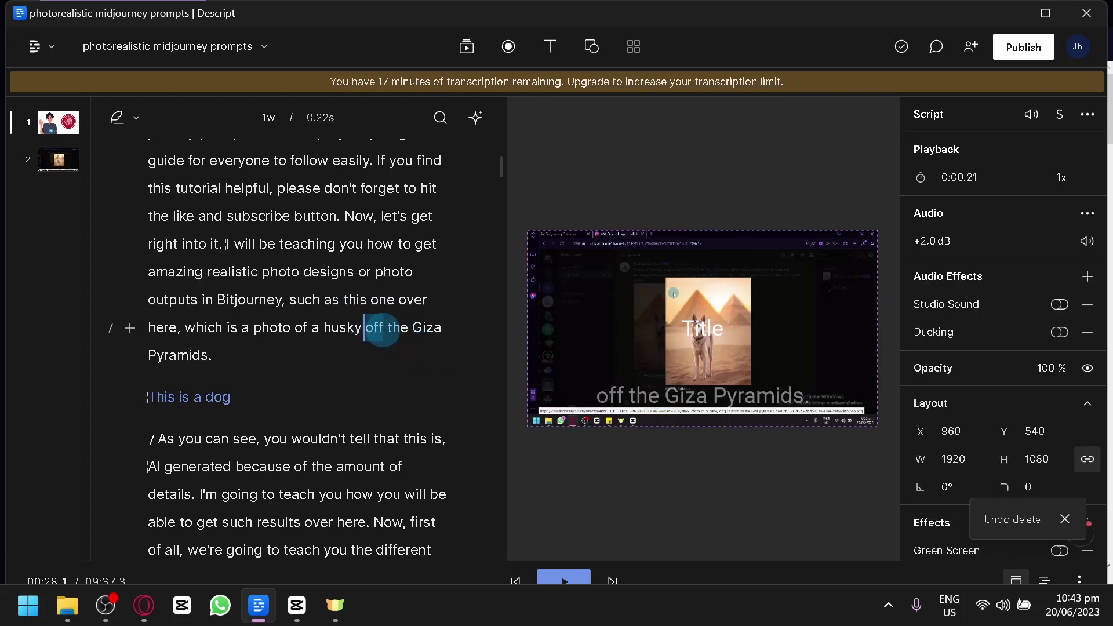
# Correct 'off' to 'of' so it reads 'a husky of the Giza Pyramids', then replay from 'husky'.
pyautogui.doubleClick(374, 328)
pyautogui.click(228, 292)
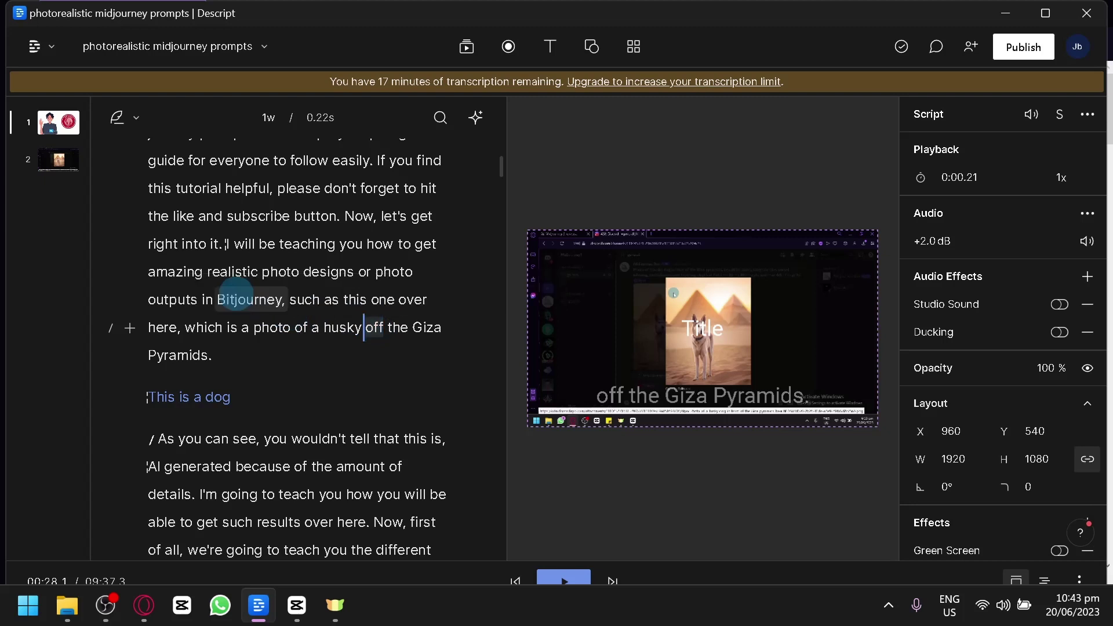
pyautogui.click(322, 294)
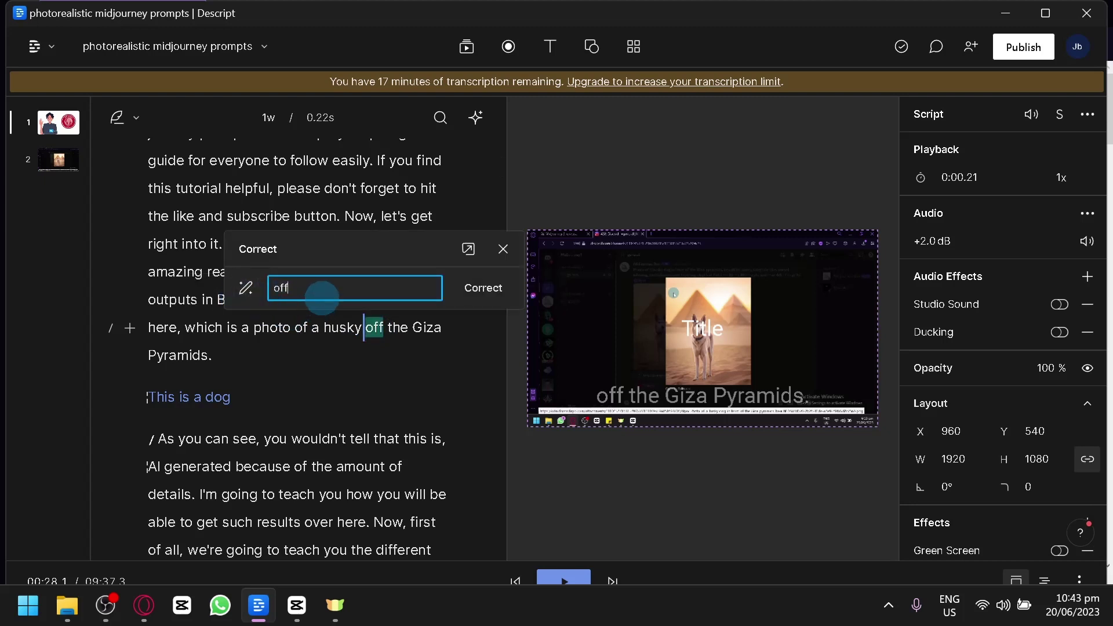
pyautogui.click(504, 294)
pyautogui.click(330, 328)
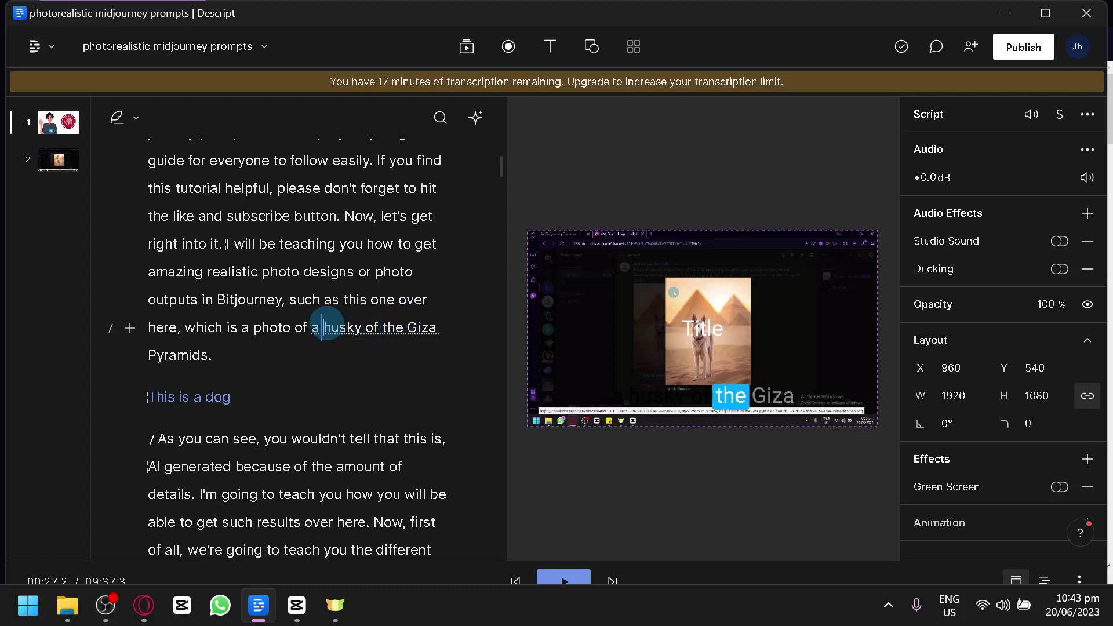
pyautogui.click(566, 579)
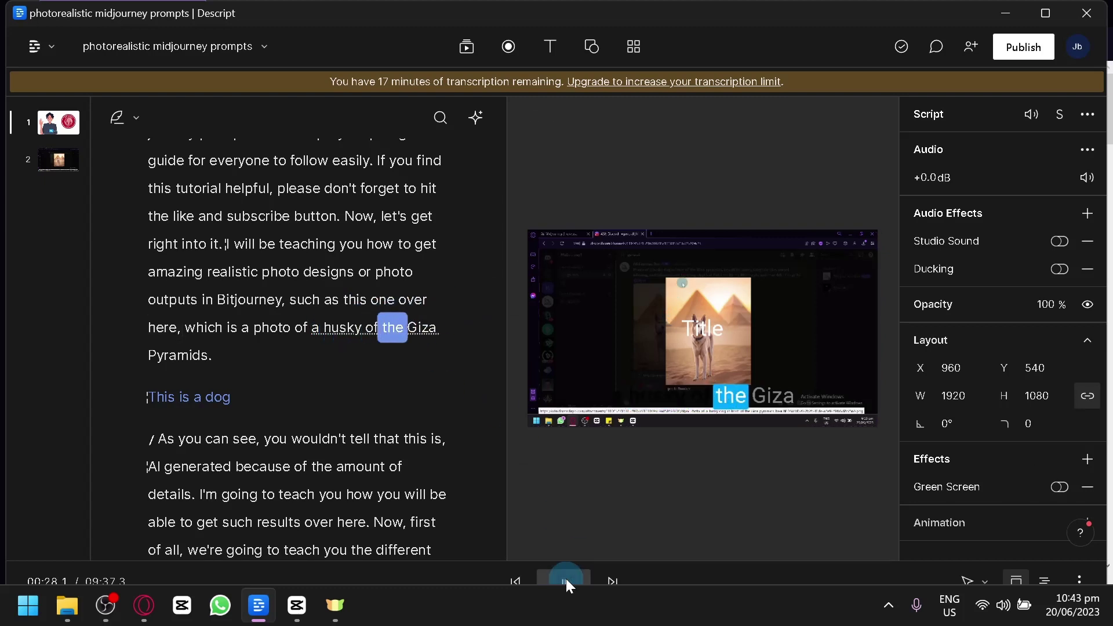
pyautogui.click(566, 578)
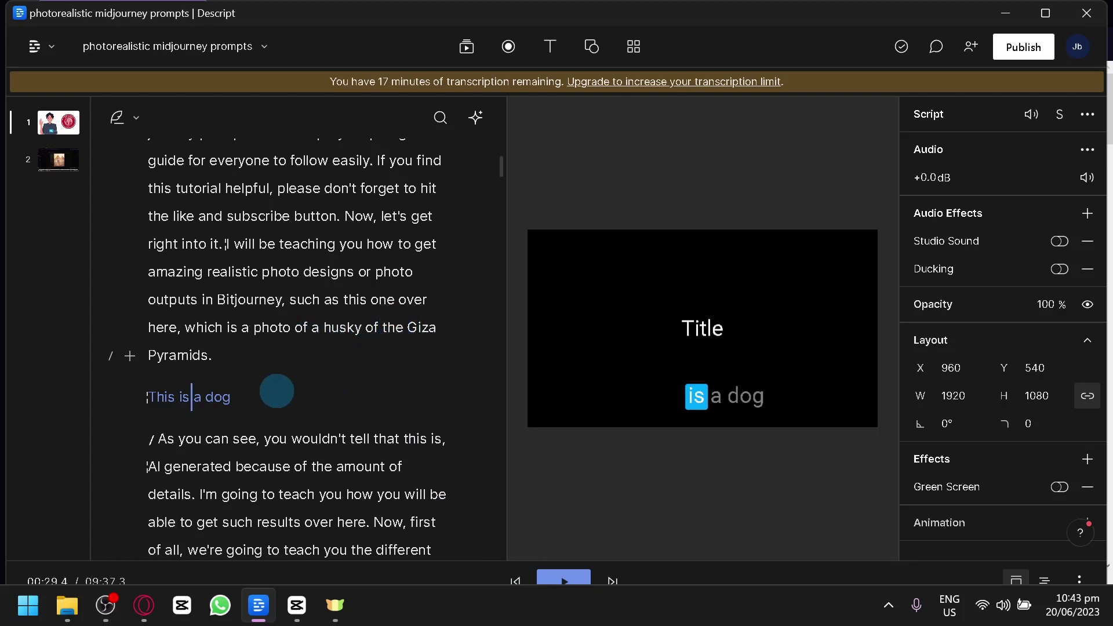
pyautogui.scroll(-2, 293, 440)
pyautogui.scroll(-2, 302, 466)
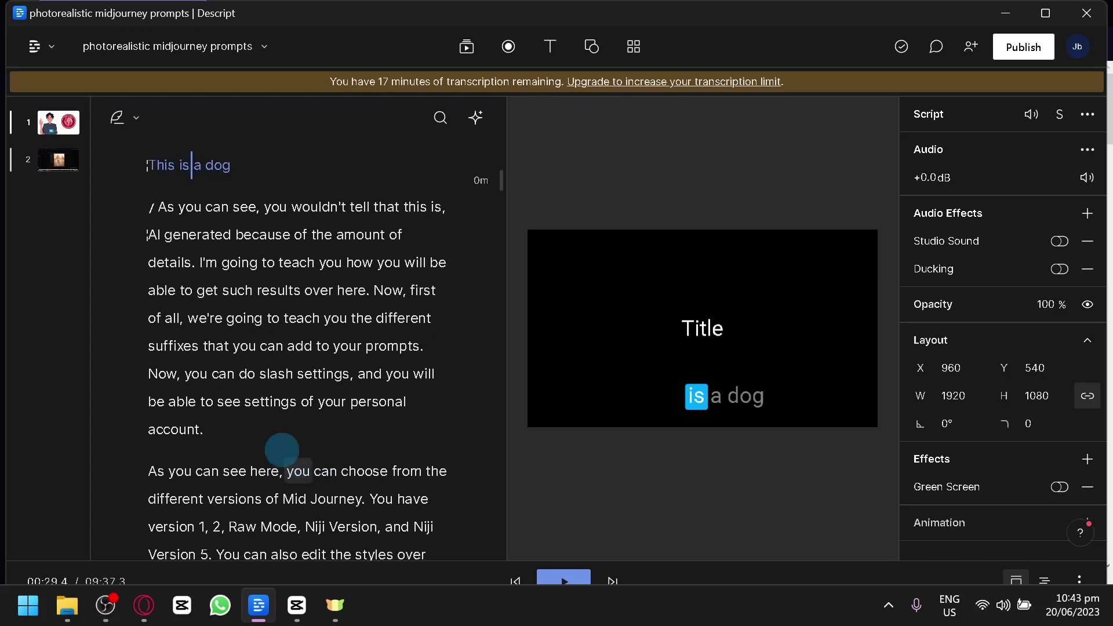
pyautogui.scroll(-2, 325, 374)
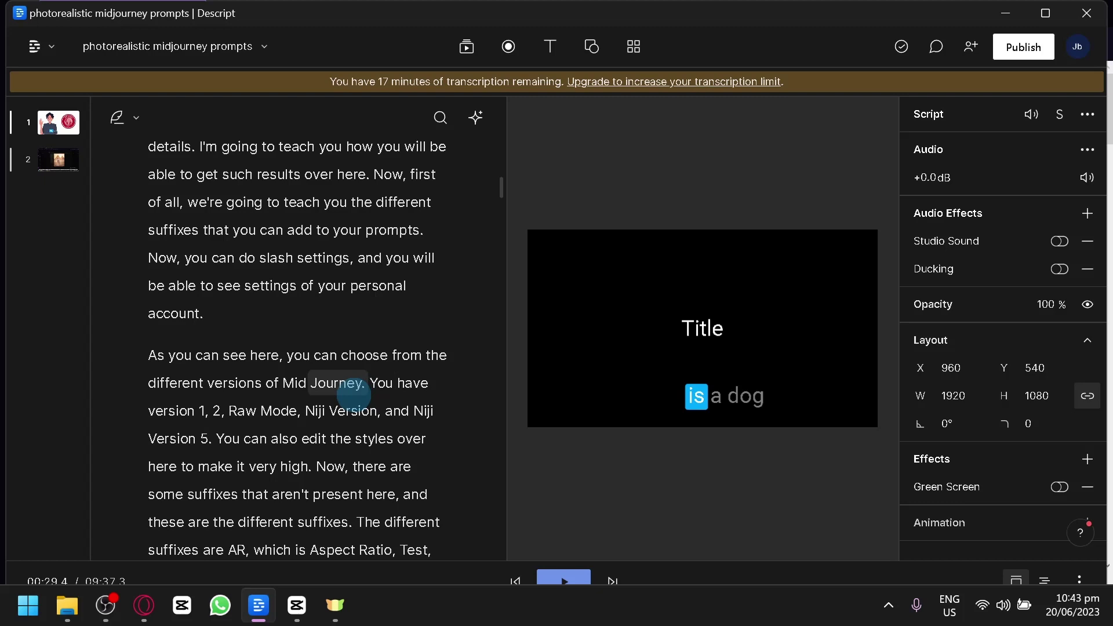
pyautogui.scroll(-2, 354, 394)
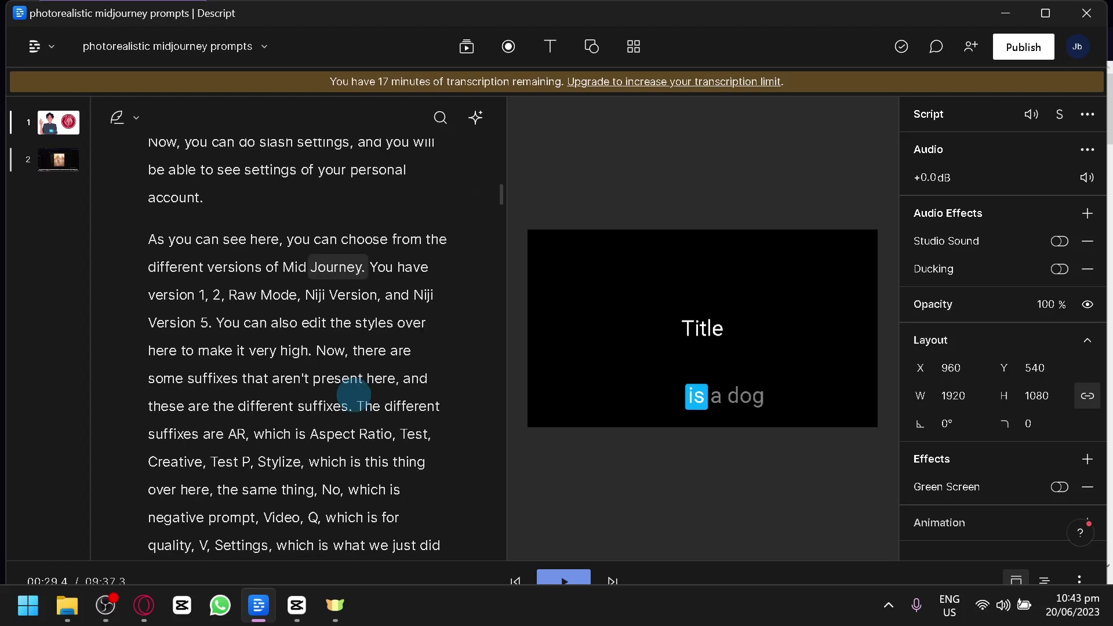
pyautogui.scroll(-2, 353, 394)
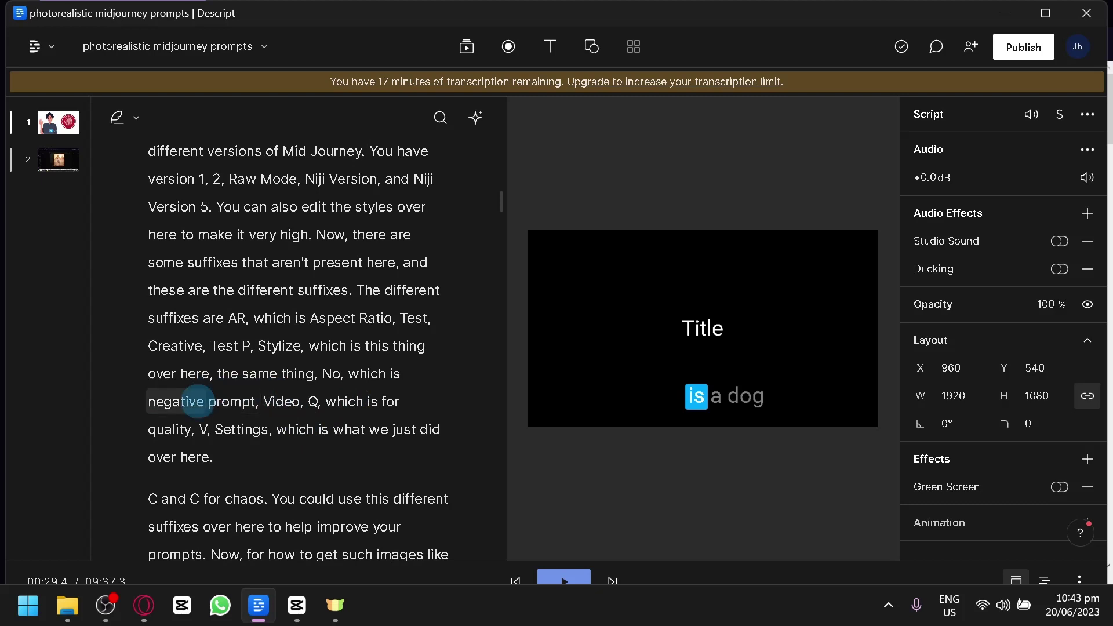
# Play the suffixes passage from 'which' after 'No,' up to around 'quality'.
pyautogui.click(347, 374)
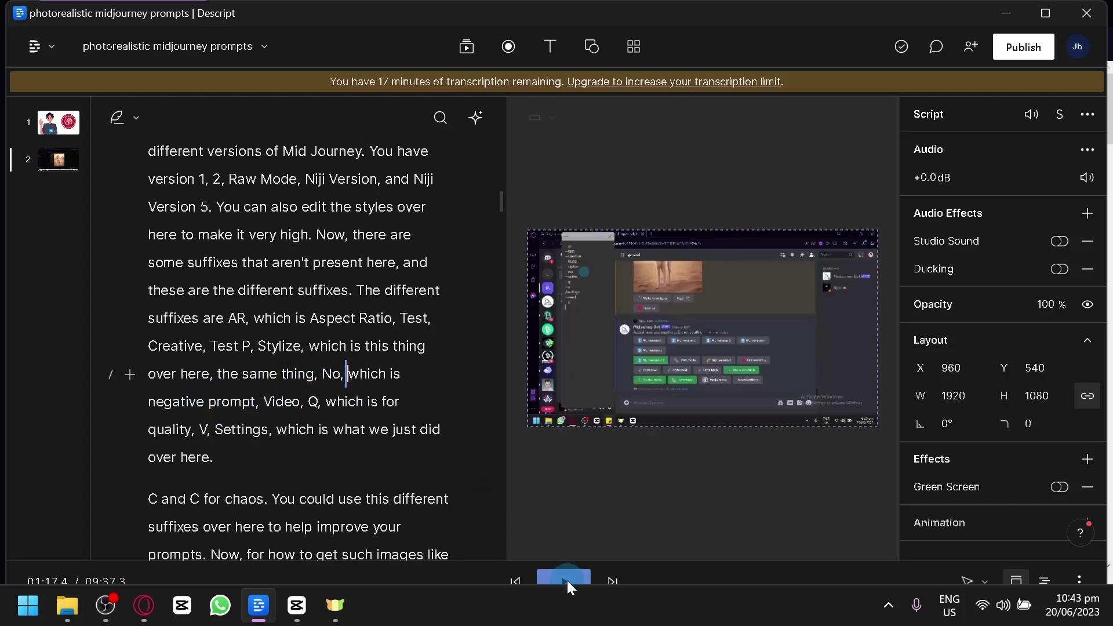
pyautogui.click(564, 579)
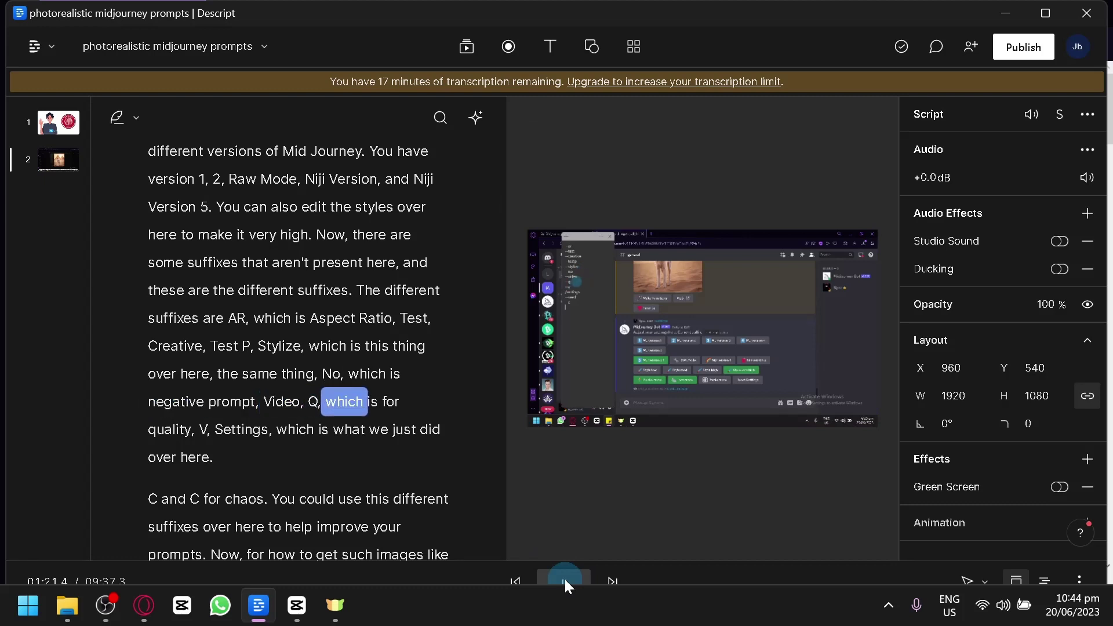
pyautogui.click(565, 579)
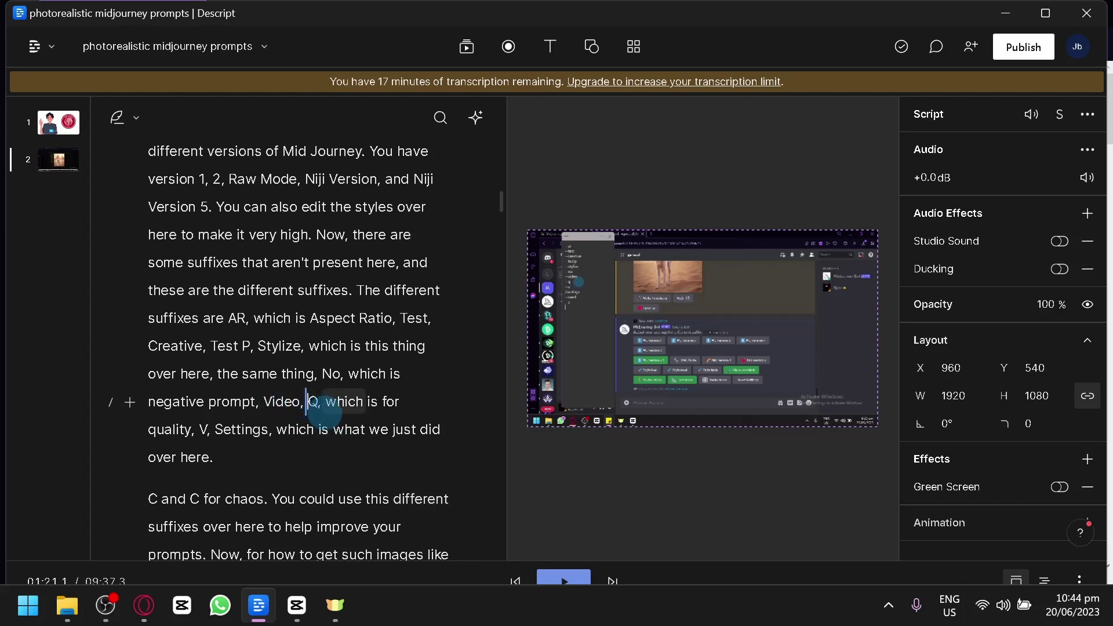
# Replay around 'Q', 'Video' and the 'C and C for chaos' line, leaving the cursor after 'and'.
pyautogui.click(308, 402)
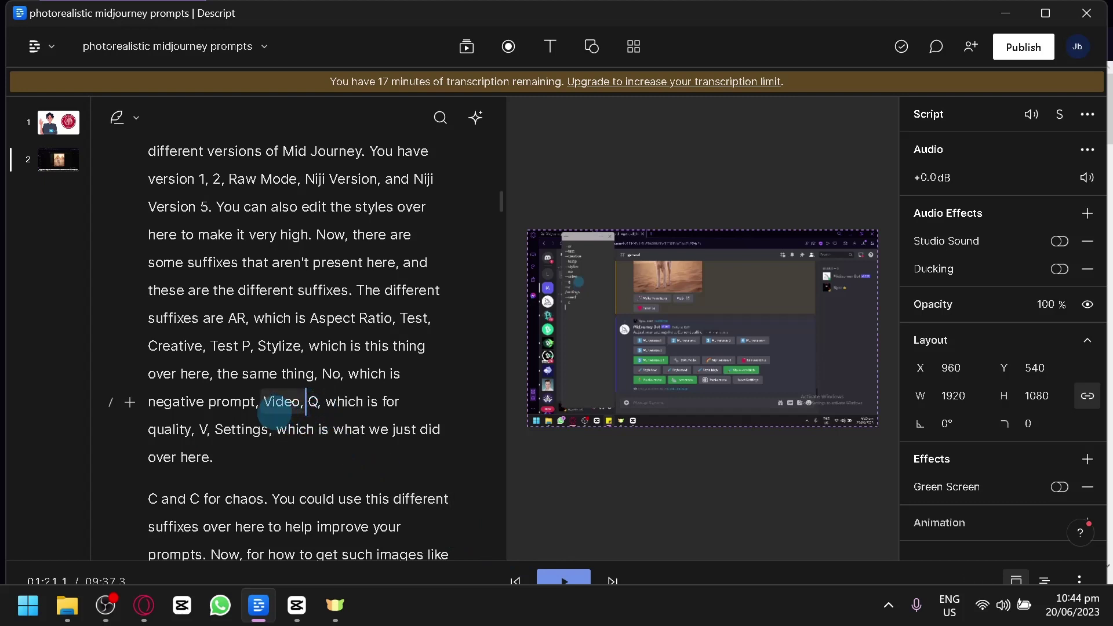
pyautogui.click(263, 402)
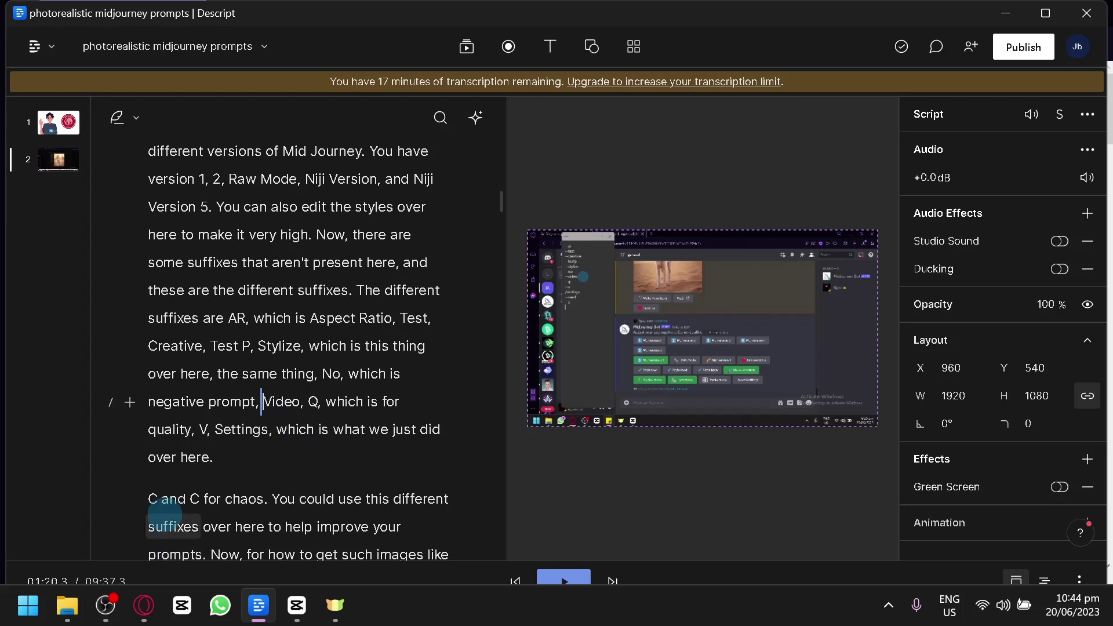
pyautogui.click(160, 499)
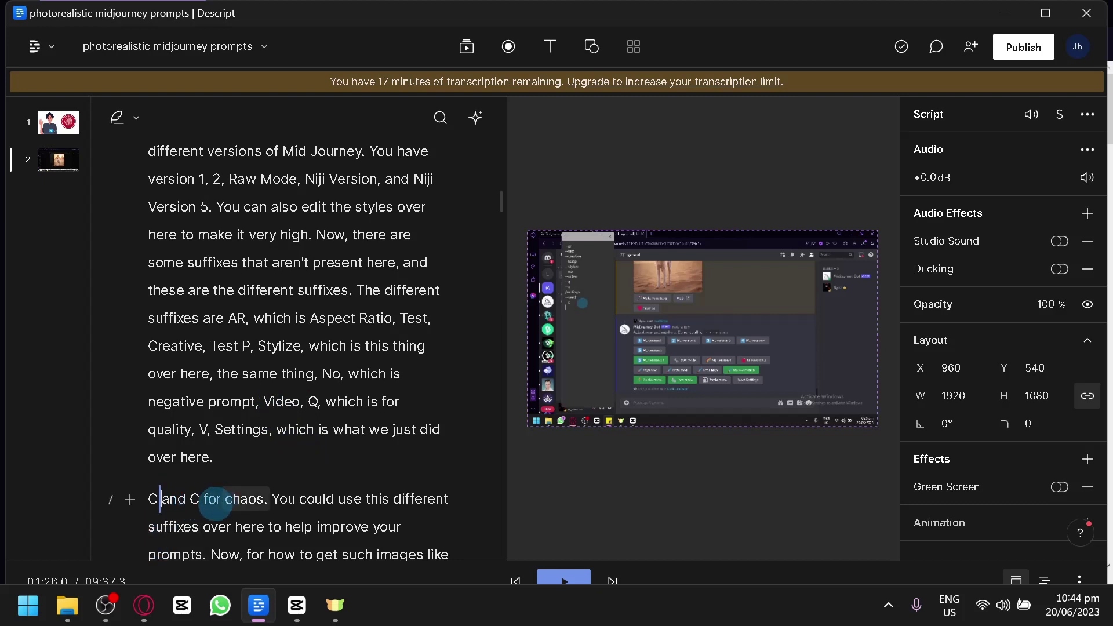
pyautogui.click(148, 500)
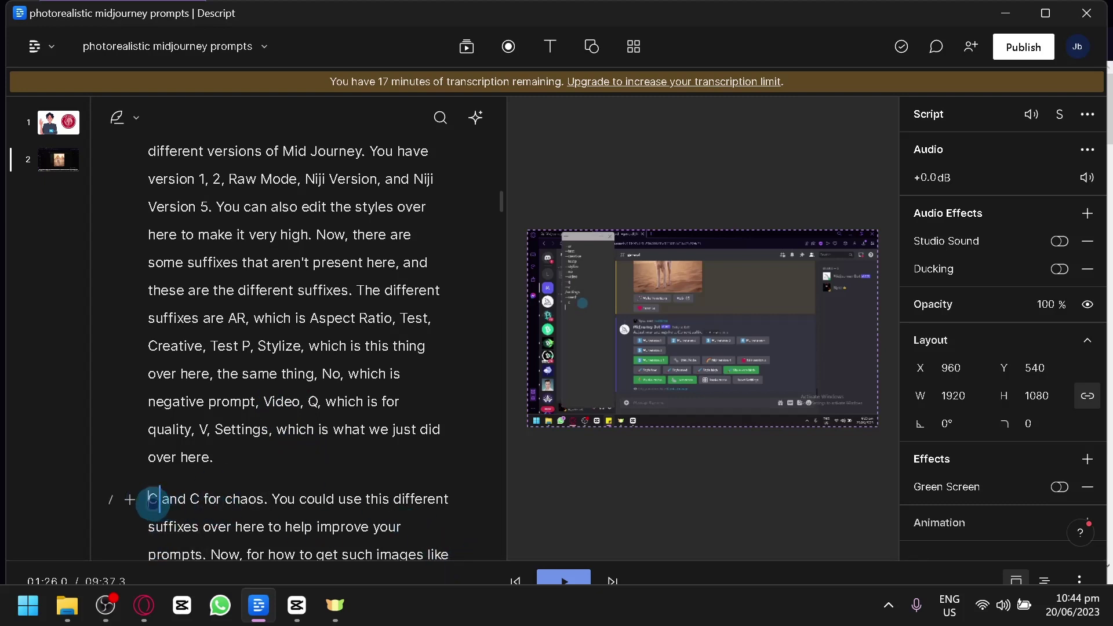
pyautogui.click(556, 582)
pyautogui.click(187, 500)
# Open a correction for 'and' in the chaos line, then close it unchanged.
pyautogui.click(184, 499)
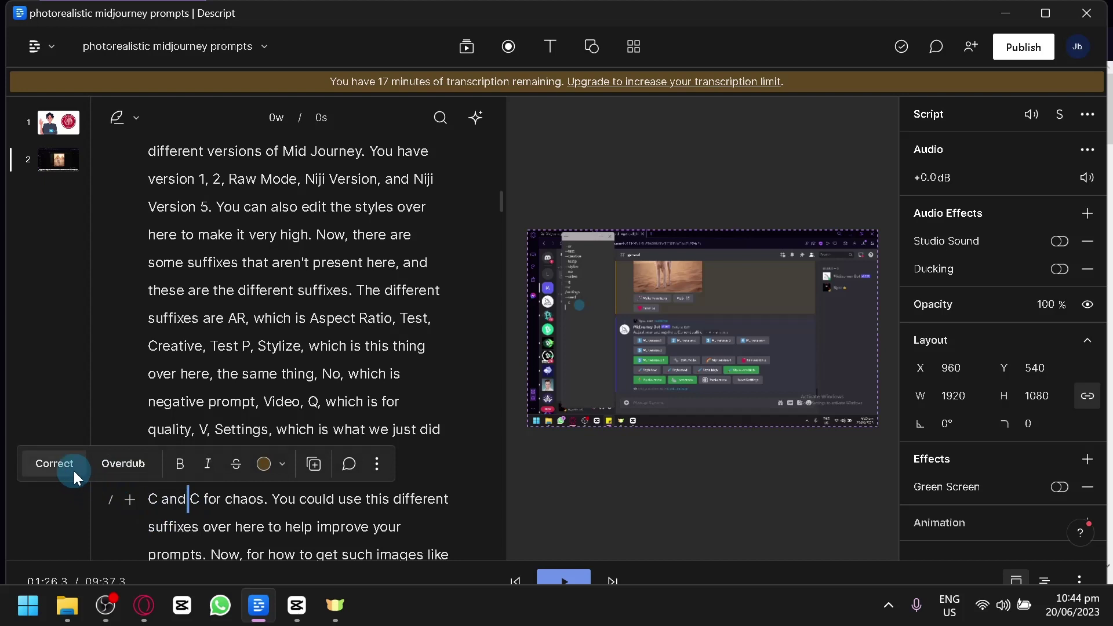
pyautogui.doubleClick(168, 499)
pyautogui.click(51, 466)
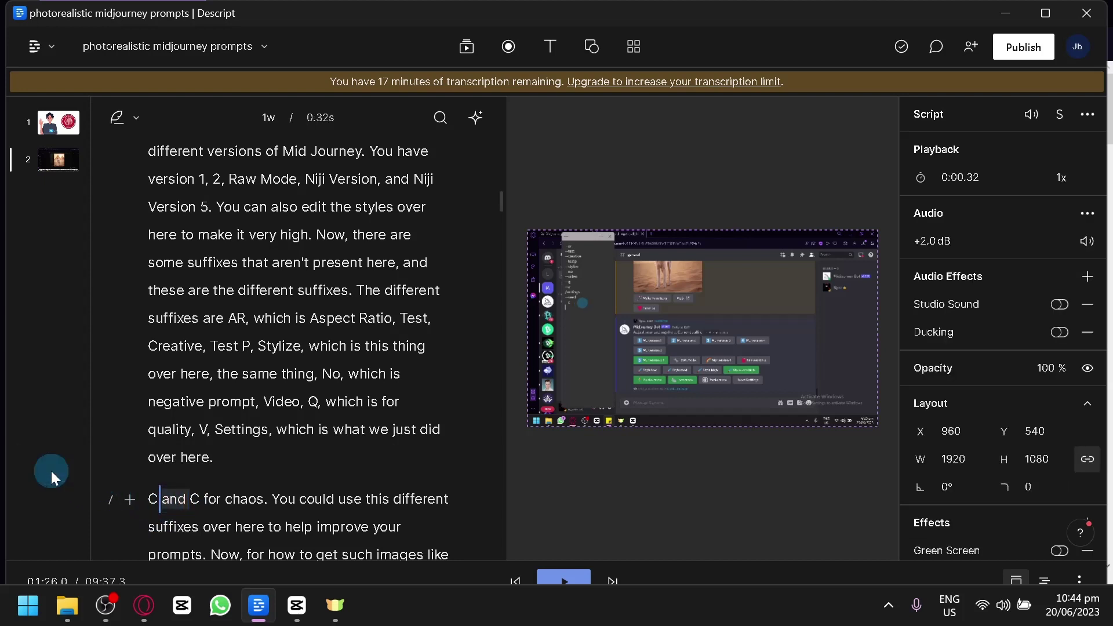
pyautogui.click(116, 464)
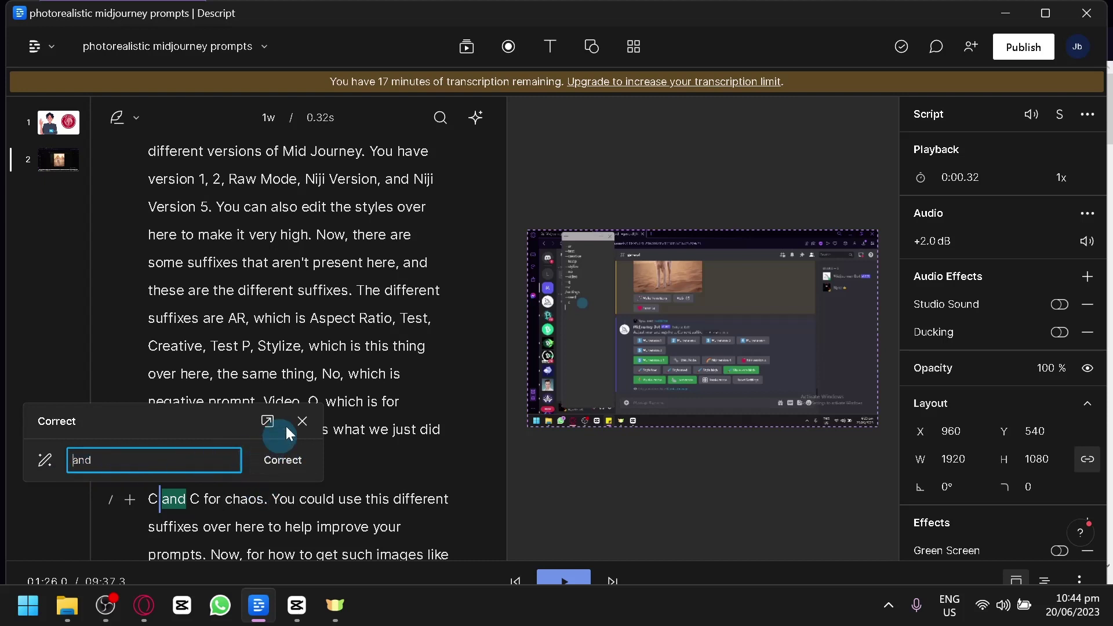
pyautogui.click(301, 421)
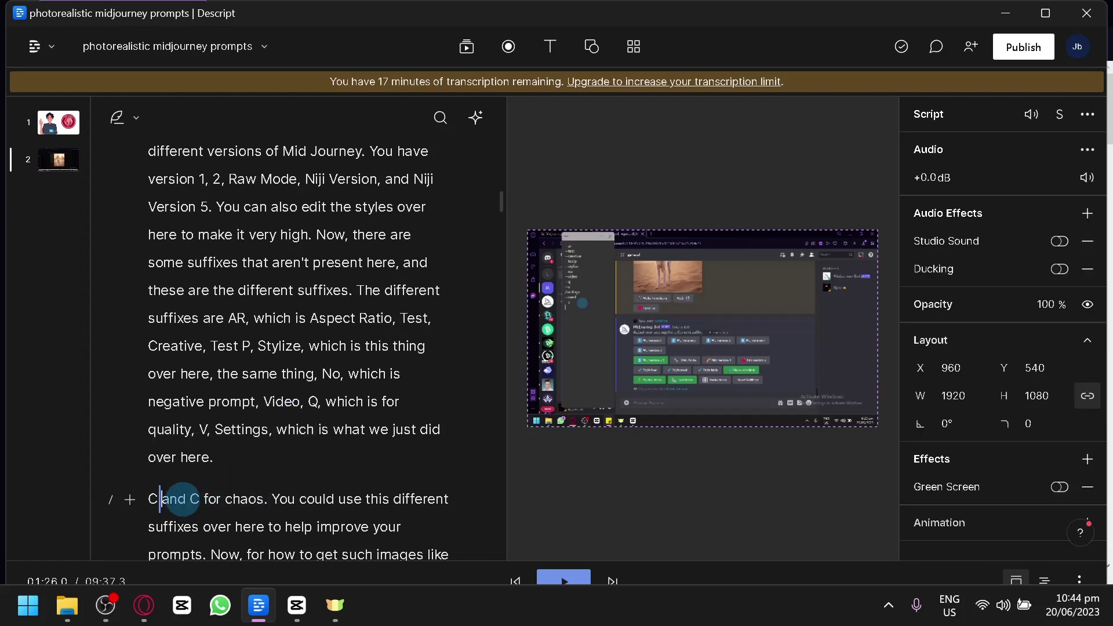
# Delete the word 'and' from the chaos line and play the edited line back.
pyautogui.doubleClick(181, 498)
pyautogui.press('BackSpace')
pyautogui.press('BackSpace')
pyautogui.click(571, 581)
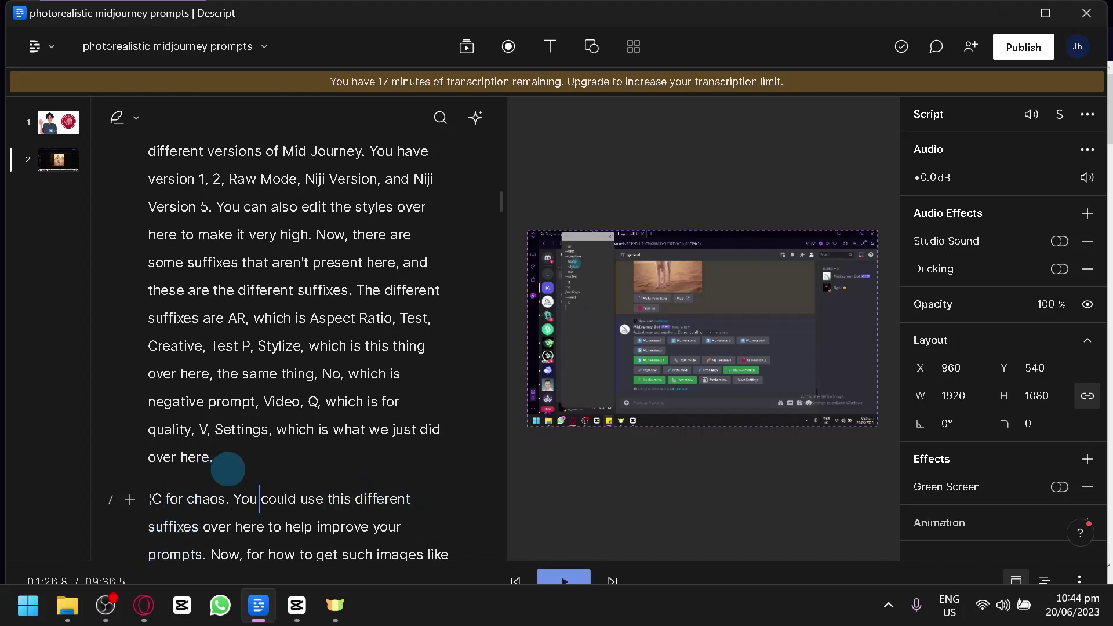
pyautogui.scroll(-4, 212, 471)
pyautogui.click(105, 605)
pyautogui.click(108, 615)
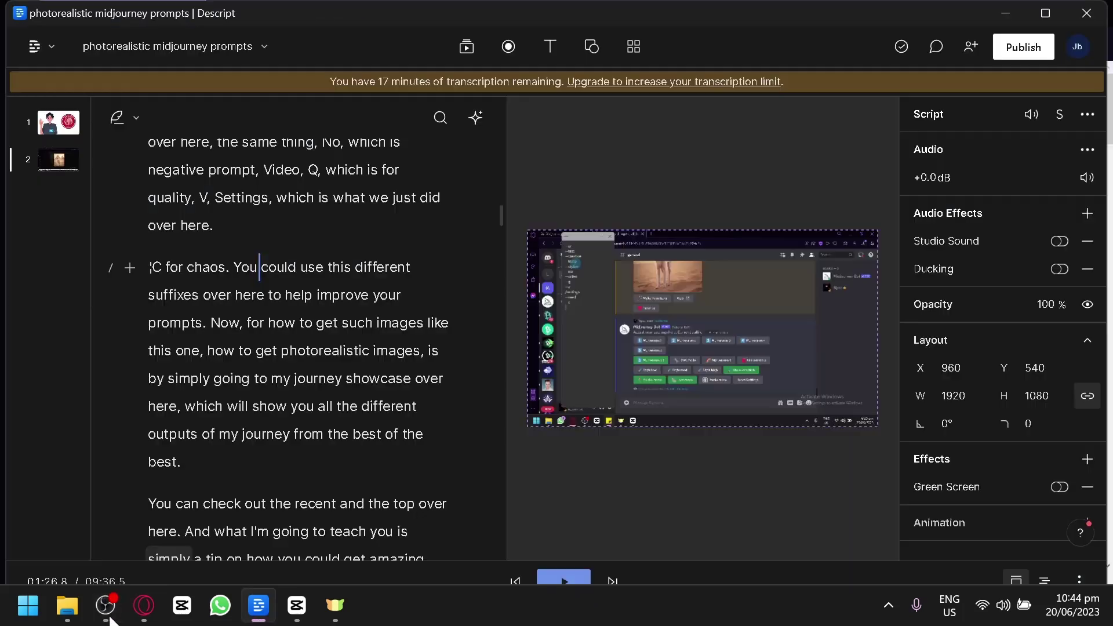
pyautogui.scroll(15, 446, 415)
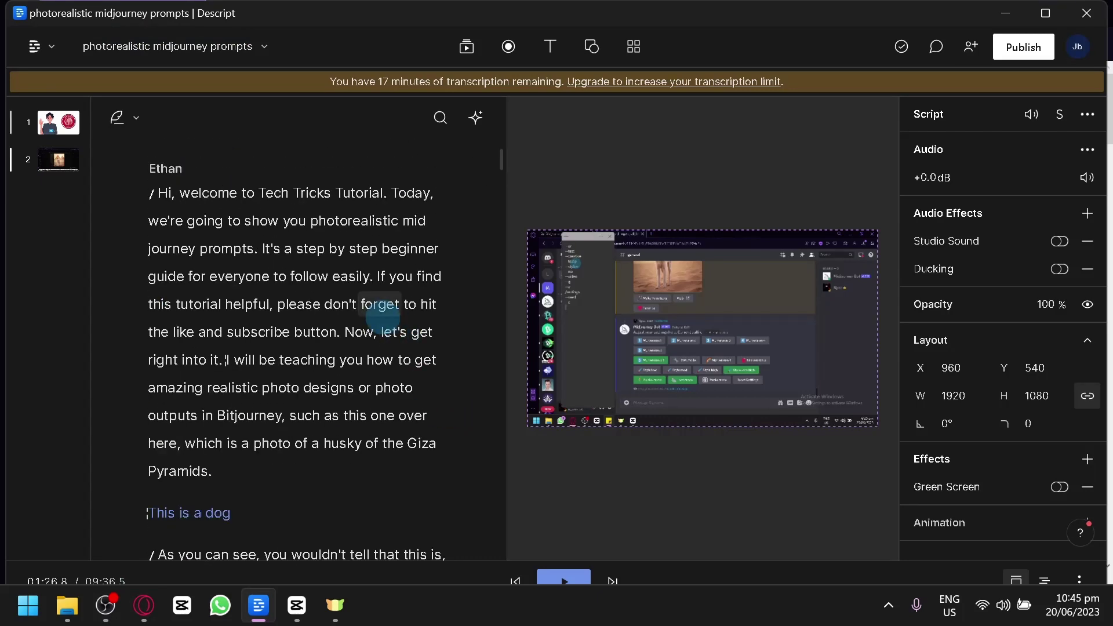
pyautogui.scroll(-10, 379, 313)
pyautogui.scroll(-5, 378, 315)
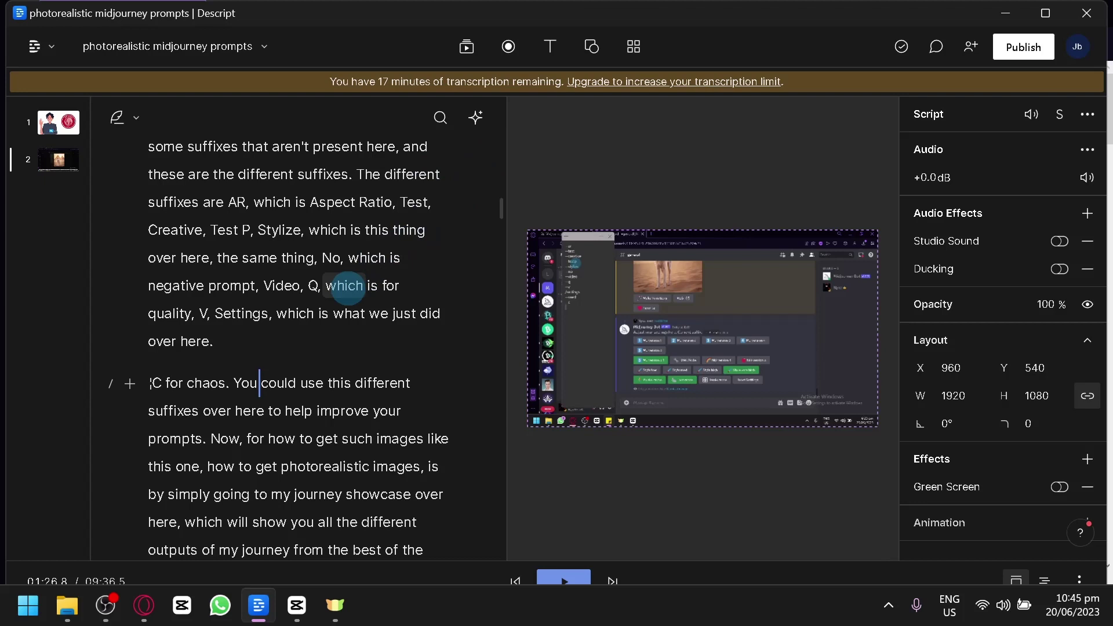
pyautogui.scroll(10, 346, 285)
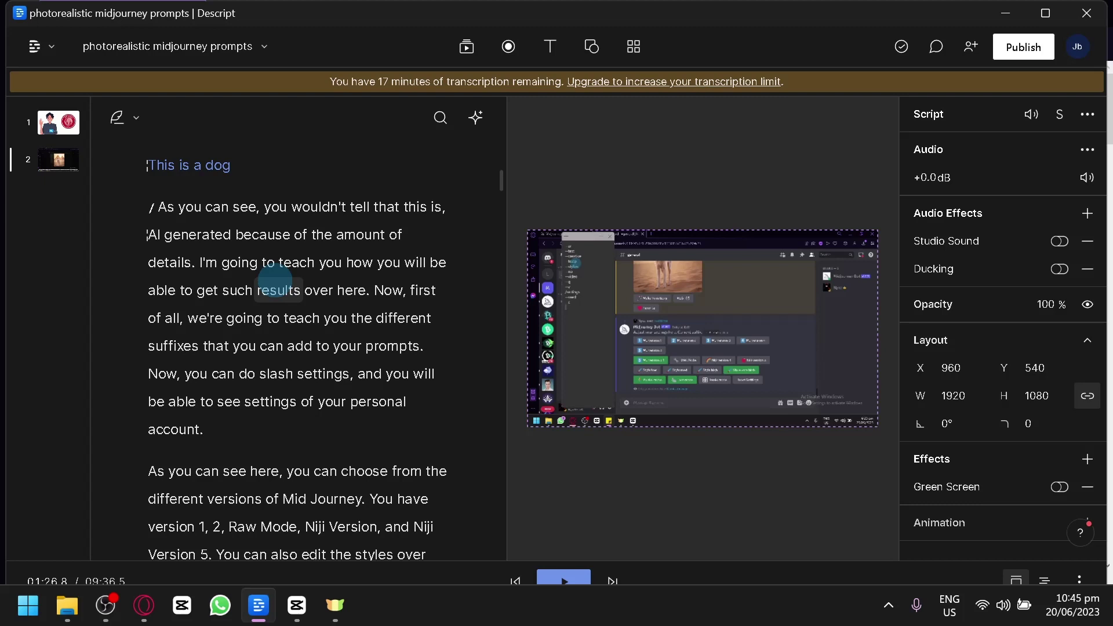
pyautogui.scroll(-4, 249, 260)
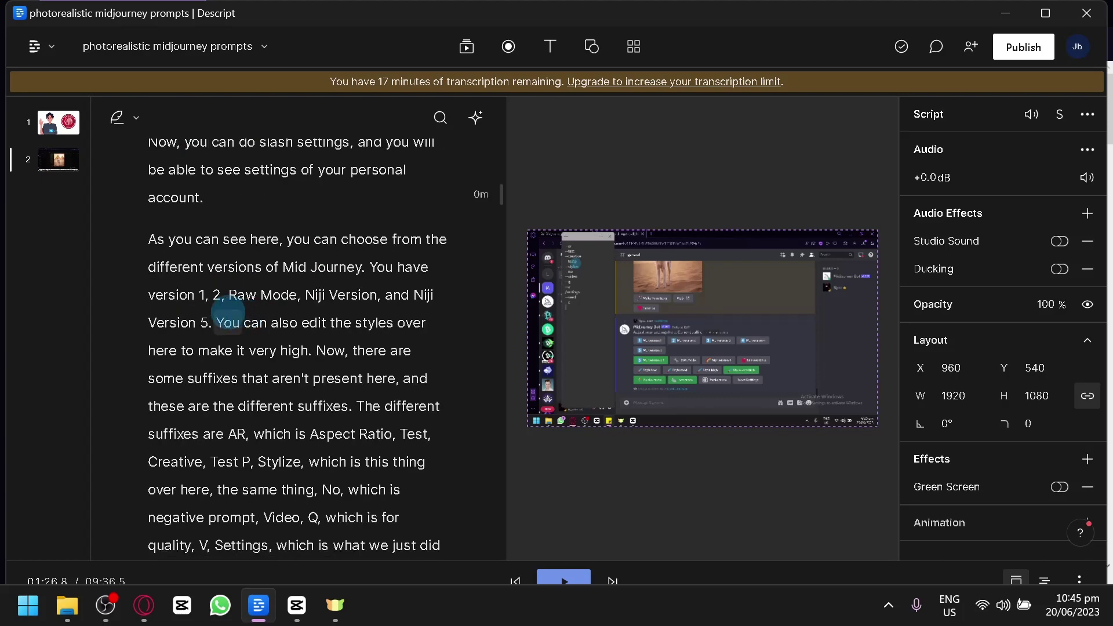
pyautogui.scroll(8, 236, 311)
pyautogui.scroll(4, 152, 374)
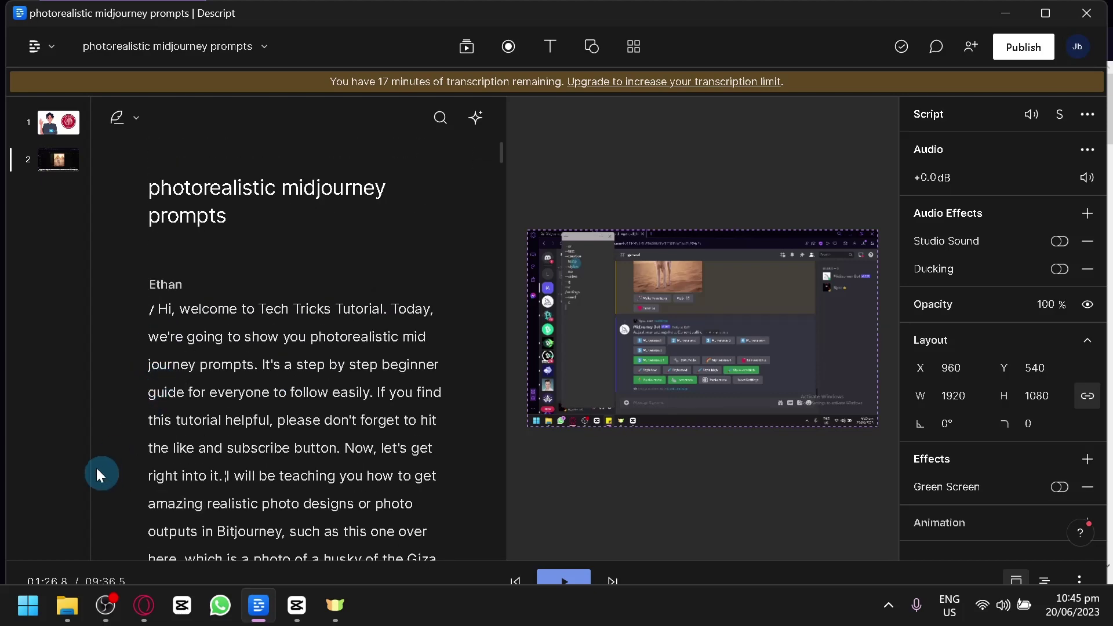